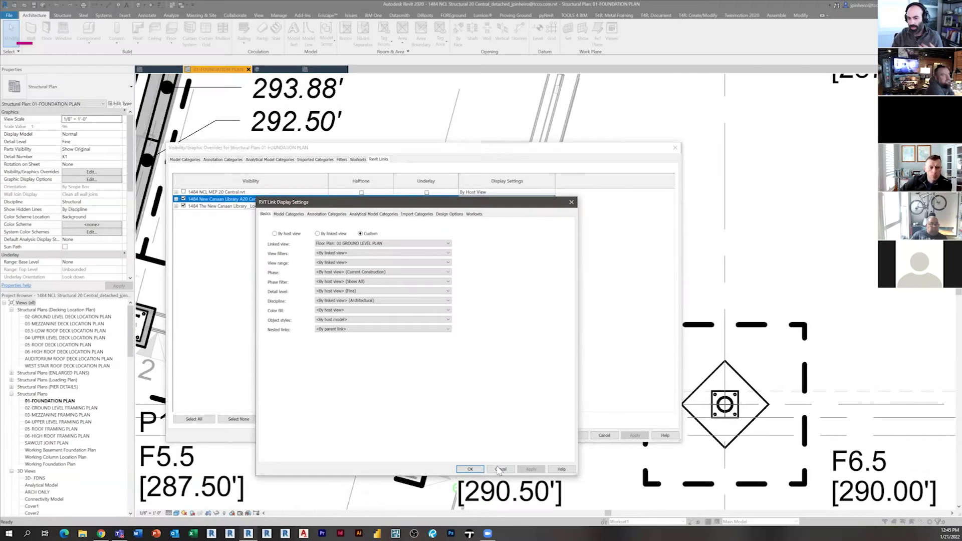
Step: Close the open display settings dialog to return to the foundation plan
left_click(502, 473)
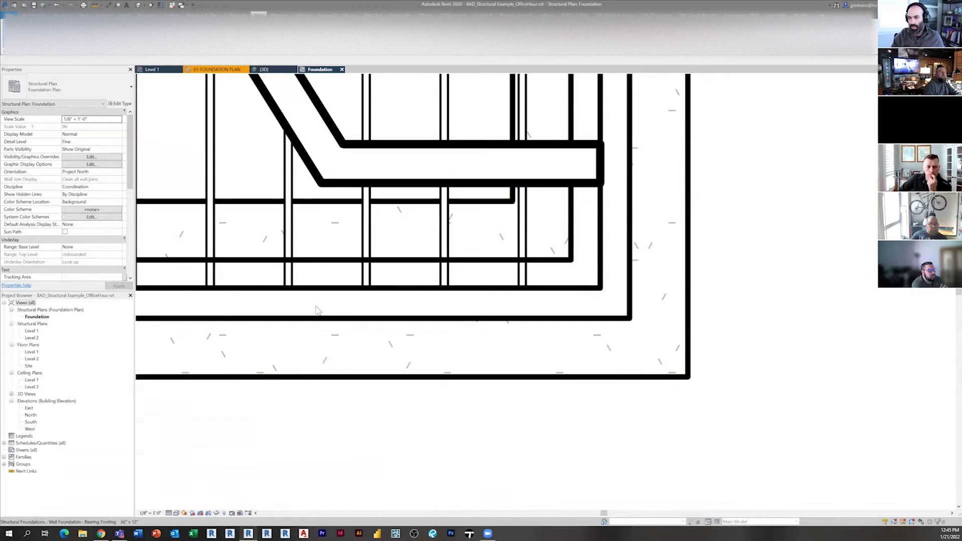
scroll(436, 312, "up", 2)
scroll(436, 312, "up", 1)
scroll(437, 301, "up", 2)
scroll(435, 286, "up", 1)
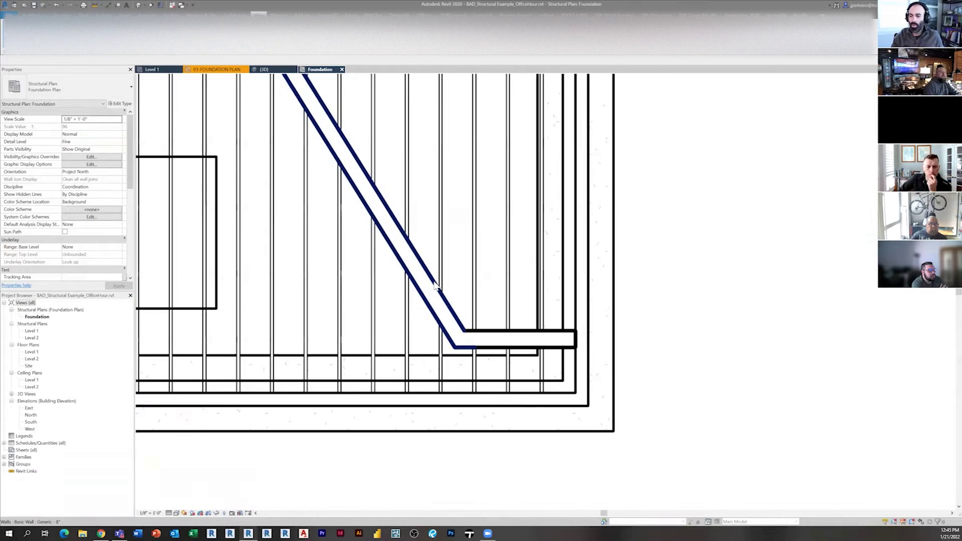
Step: Override the Walls category projection lines to weight 6 and apply to the foundation plan
key("v")
key("v")
scroll(326, 327, "down", 3)
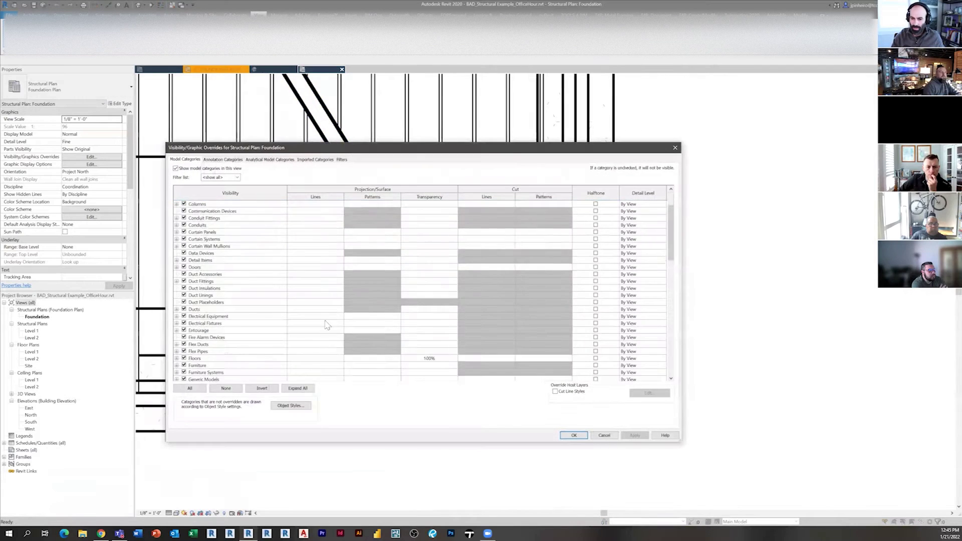
scroll(264, 355, "down", 5)
scroll(263, 354, "down", 2)
scroll(256, 357, "down", 3)
scroll(241, 361, "down", 2)
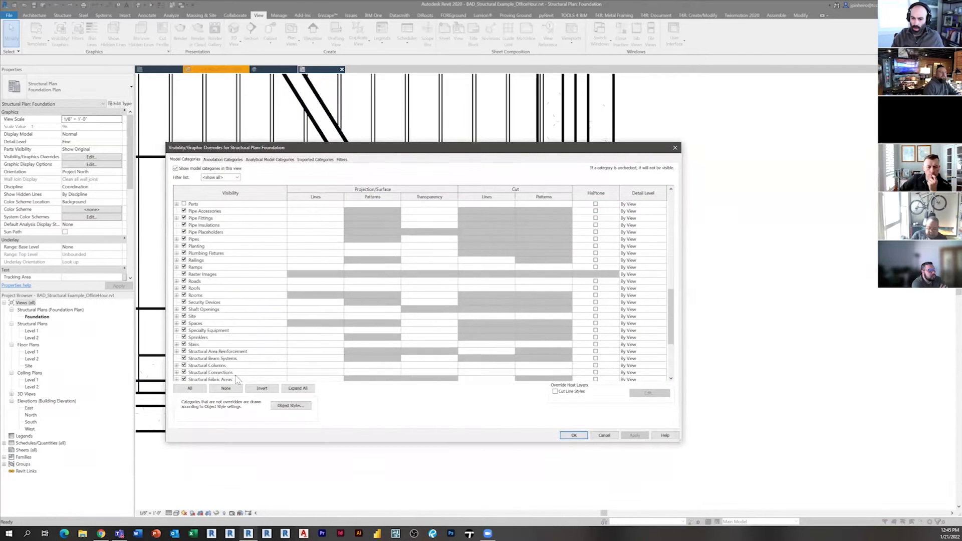
scroll(236, 363, "down", 3)
scroll(235, 363, "down", 3)
left_click(271, 347)
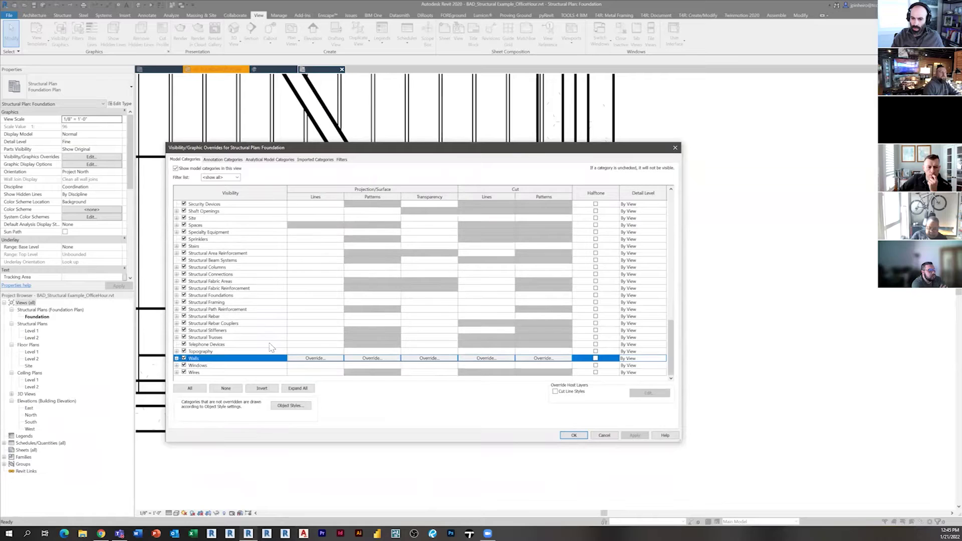
left_click(314, 359)
left_click(418, 304)
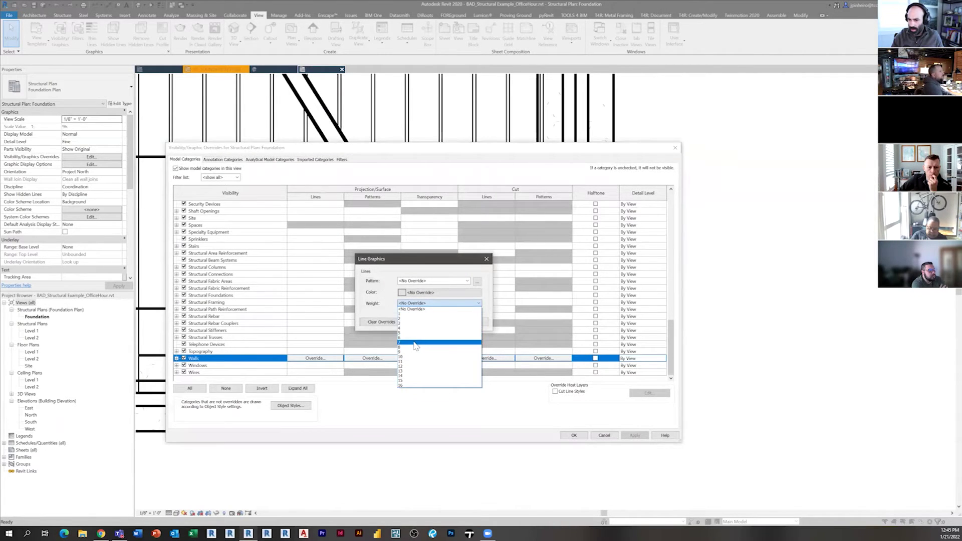
left_click(411, 344)
left_click(440, 322)
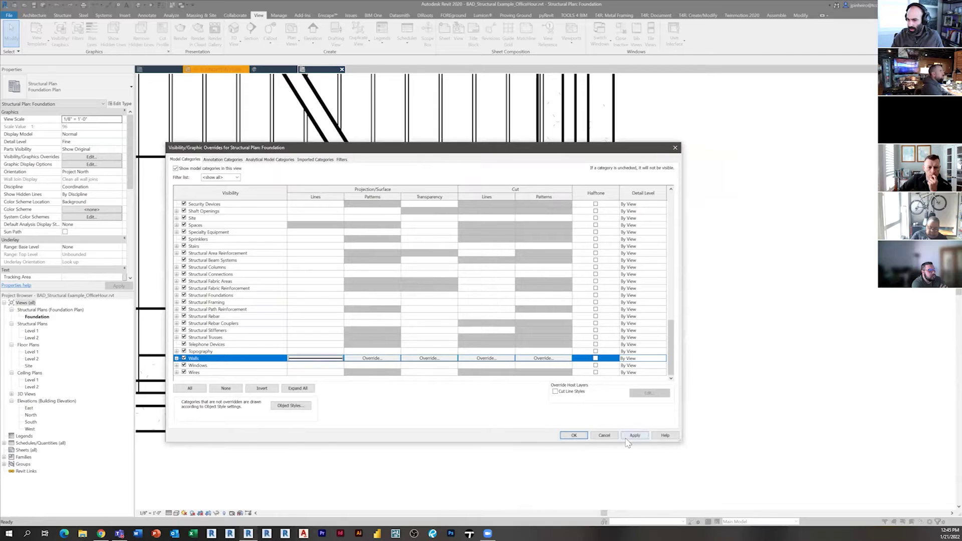
left_click(574, 435)
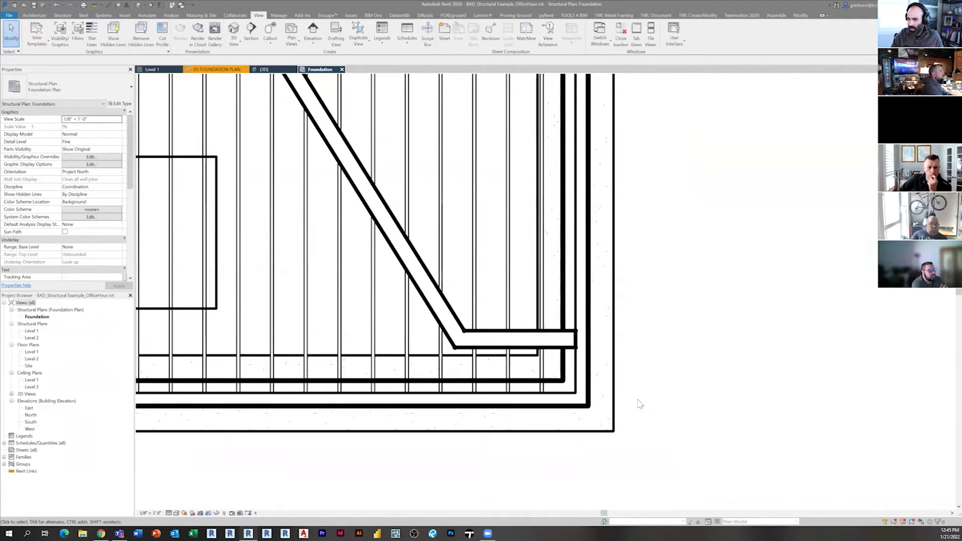
scroll(609, 412, "up", 3)
scroll(473, 373, "up", 2)
scroll(472, 374, "up", 2)
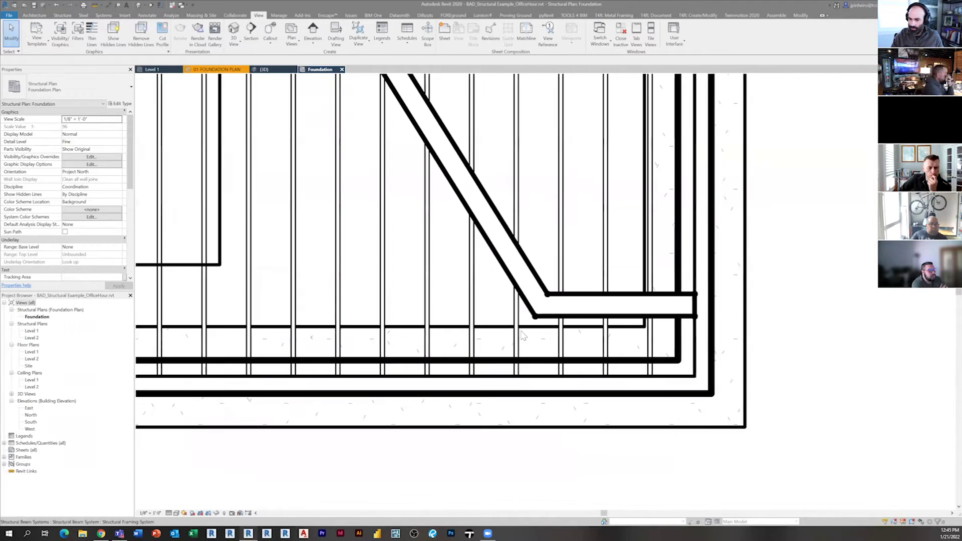
Step: Give the small rectangular wall a Level 1 top constraint with a 2' 0" top offset
left_click(527, 296)
left_click(436, 298)
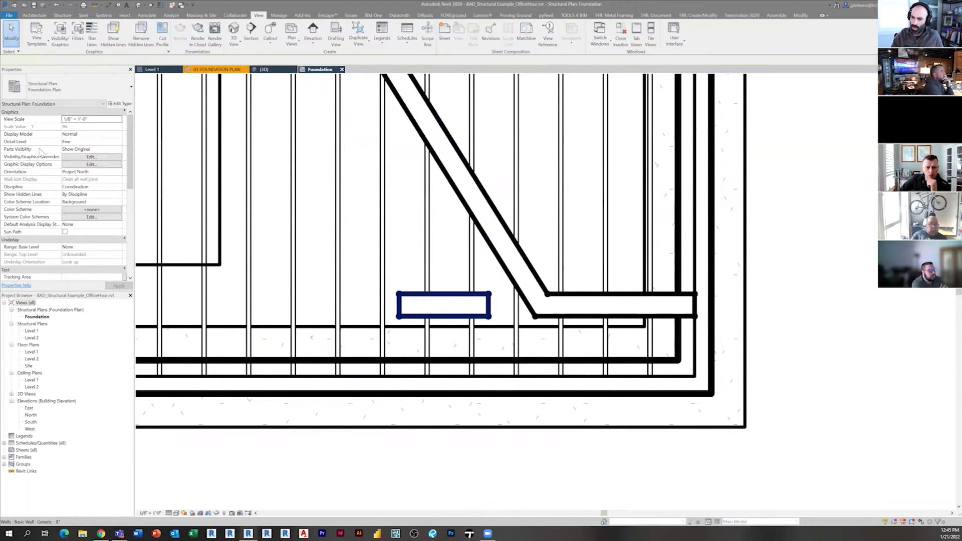
left_click(400, 302)
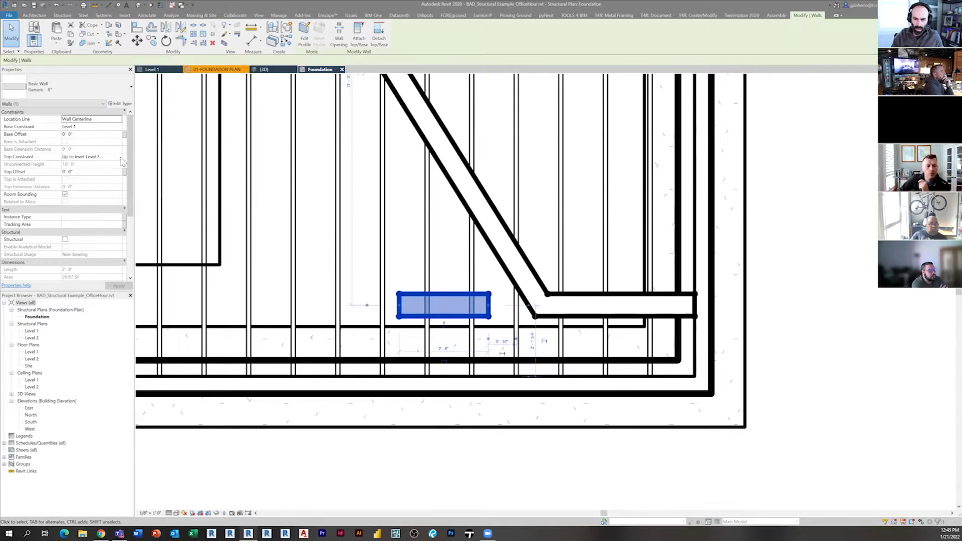
left_click(96, 172)
type("2")
left_click(119, 286)
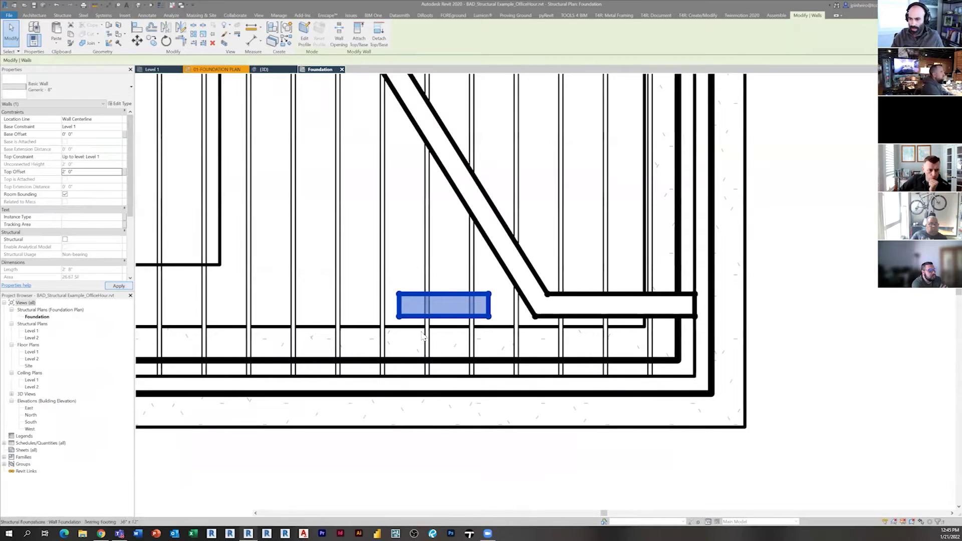
Step: Recheck the small rectangular wall, clear the selection, and reopen visibility overrides with VG
key("Escape")
scroll(404, 293, "up", 2)
left_click(404, 291)
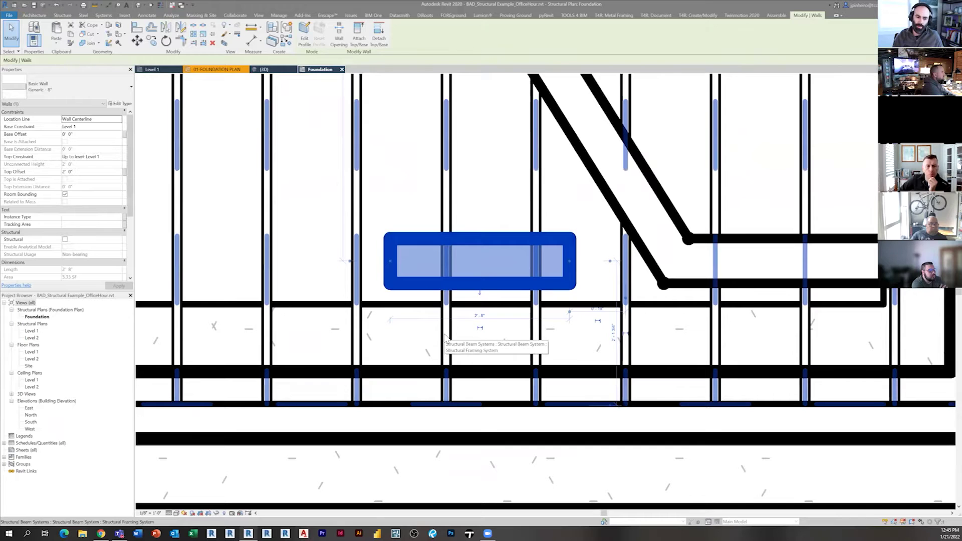
key("Escape")
key("v")
key("g")
scroll(420, 331, "down", 10)
Step: Override the Walls projection pattern with a Concrete foreground fill, then inspect the small wall
left_click(444, 359)
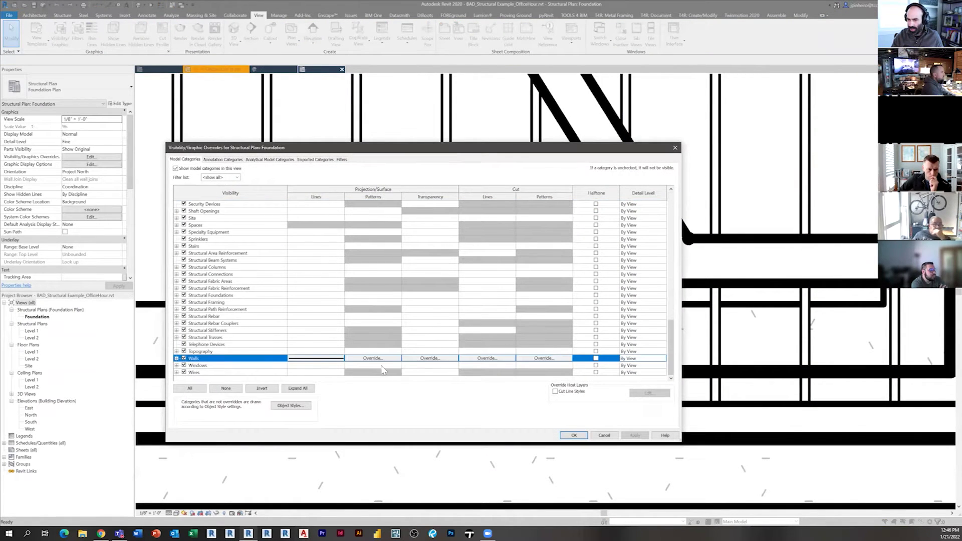
left_click(372, 357)
left_click(436, 271)
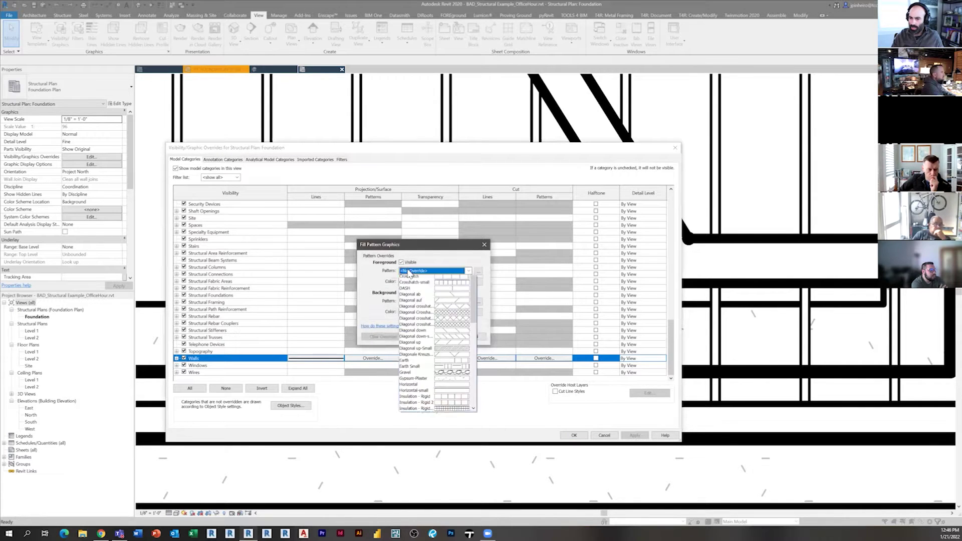
scroll(432, 330, "down", 10)
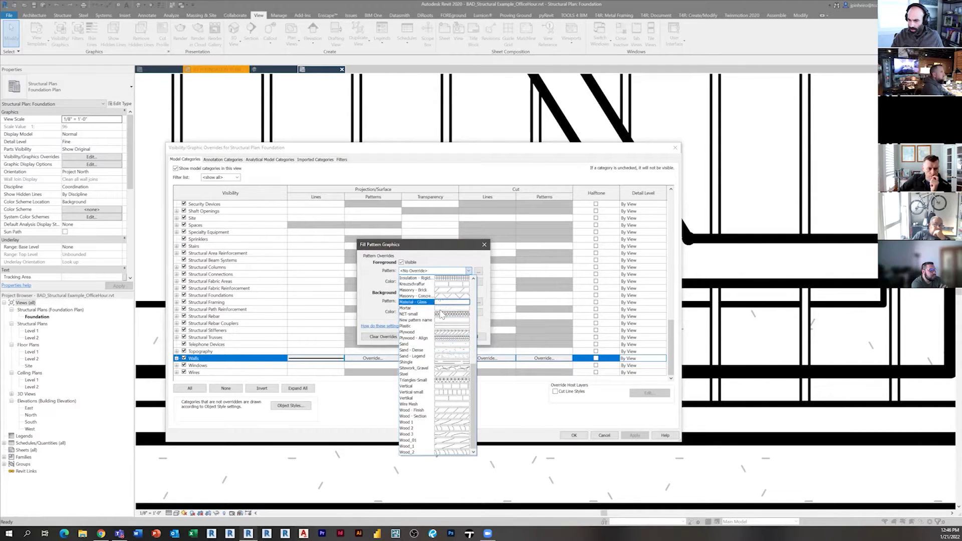
scroll(440, 313, "up", 5)
scroll(440, 311, "up", 5)
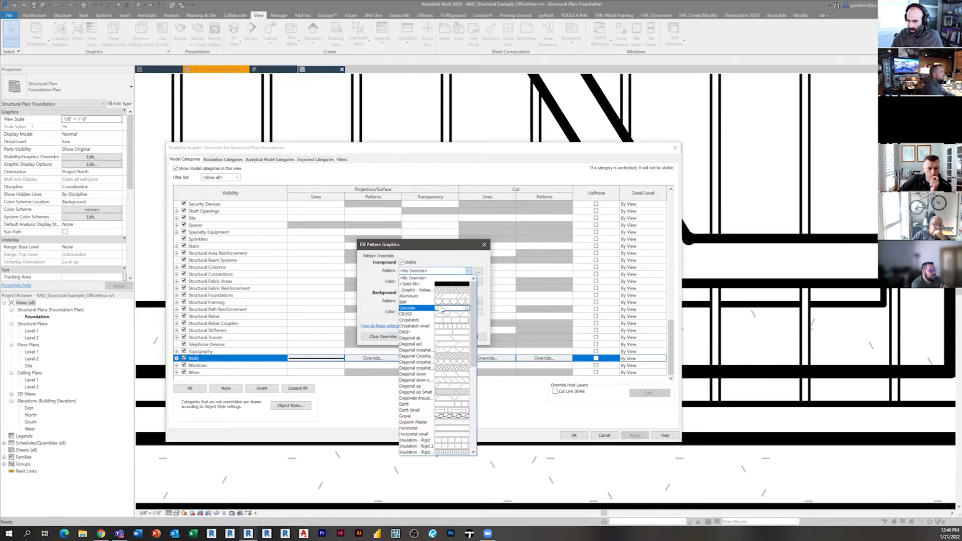
left_click(440, 309)
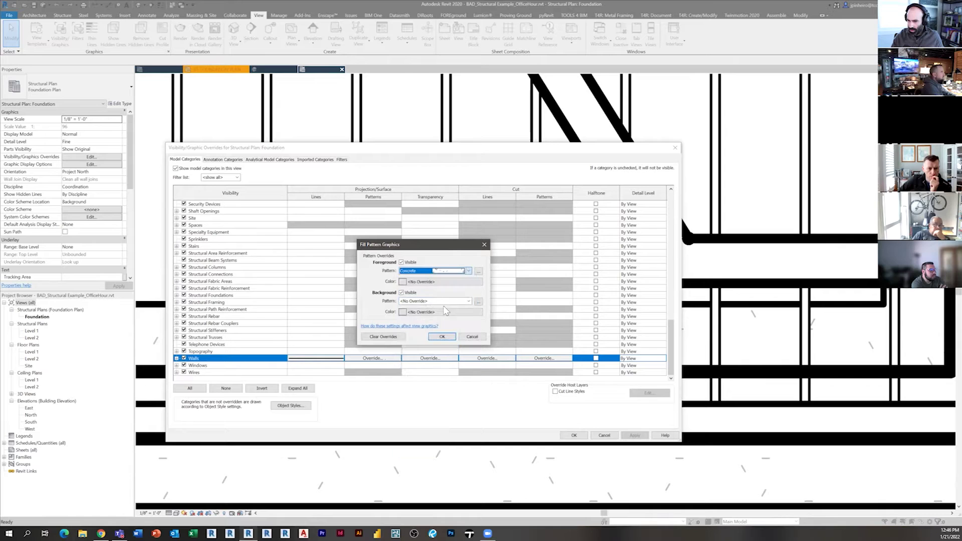
left_click(443, 336)
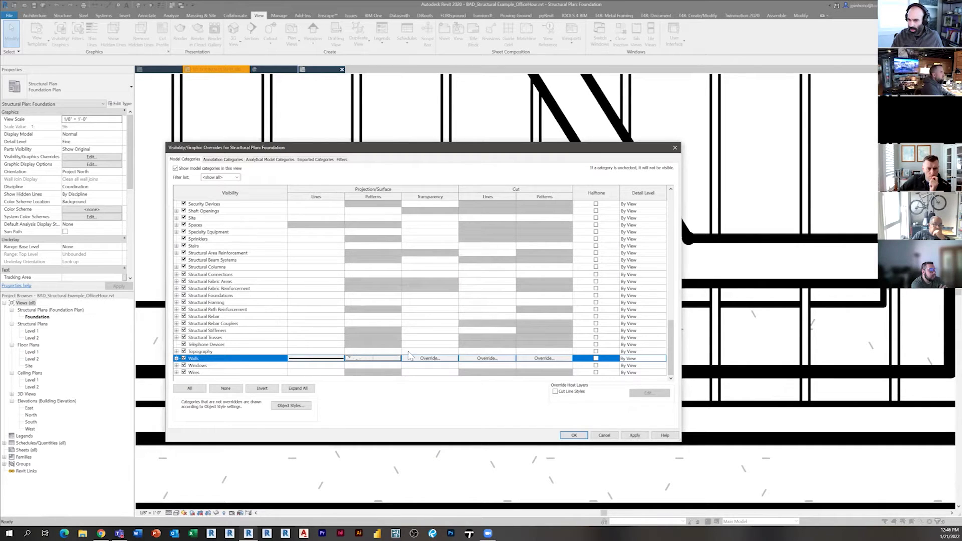
left_click(571, 435)
scroll(511, 425, "down", 2)
scroll(511, 425, "down", 2)
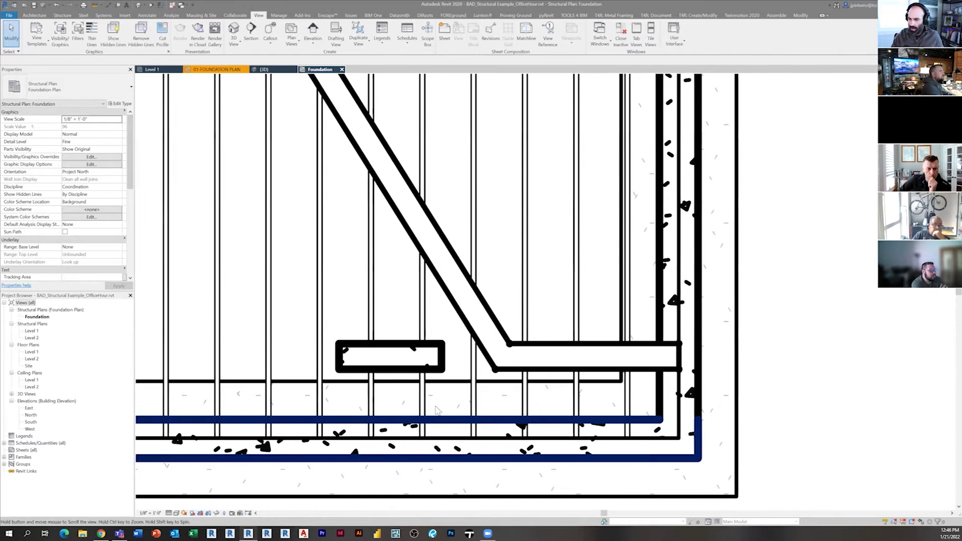
scroll(411, 387, "down", 2)
scroll(412, 387, "up", 3)
left_click(413, 372)
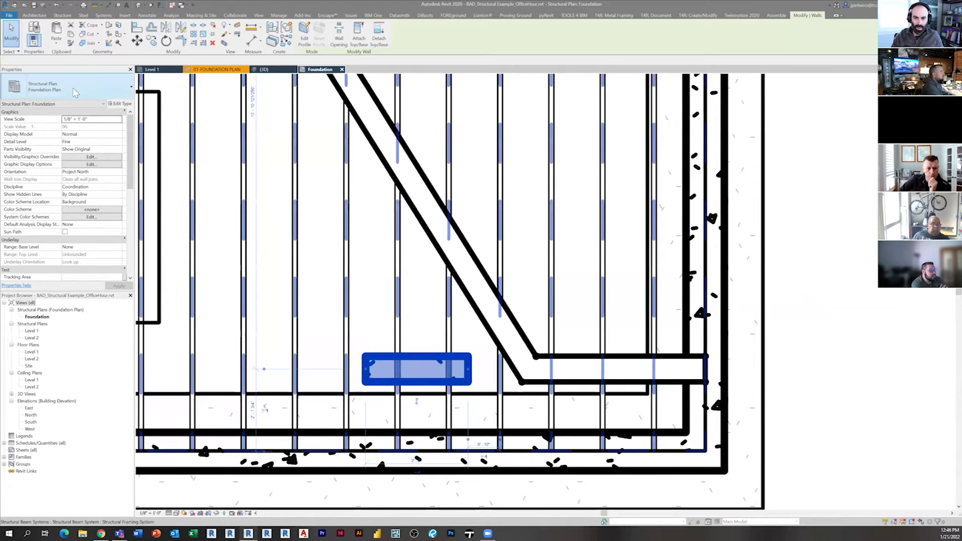
key("Escape")
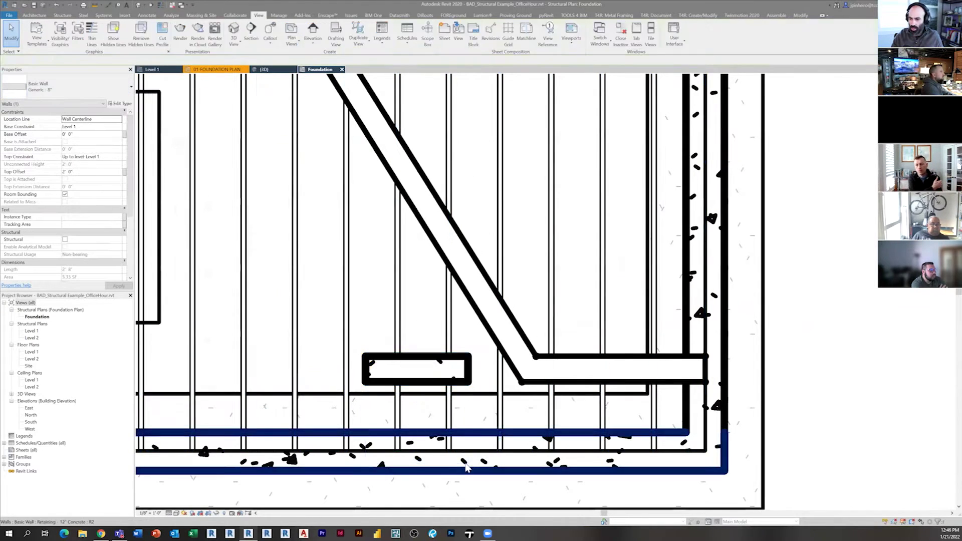
scroll(454, 370, "down", 3)
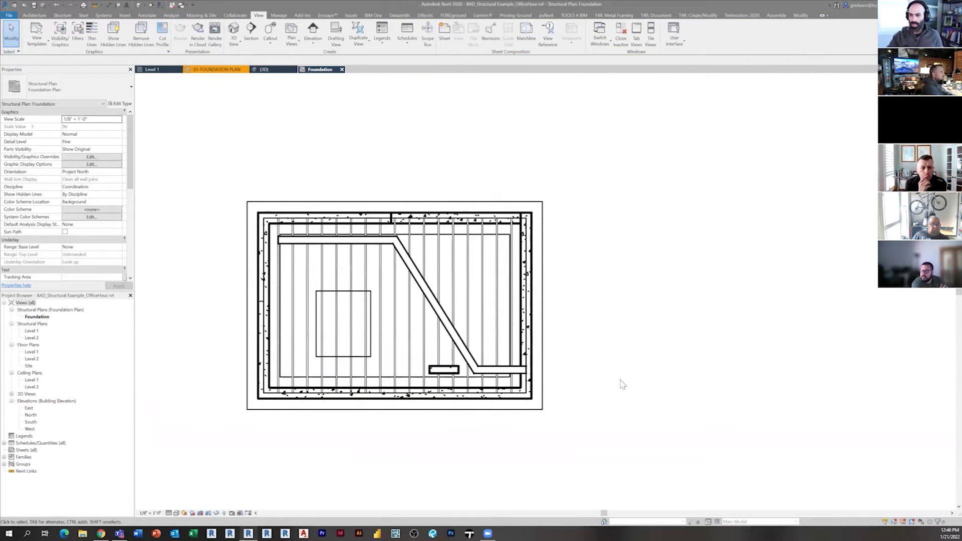
scroll(531, 210, "up", 1)
scroll(519, 199, "up", 1)
scroll(508, 193, "up", 1)
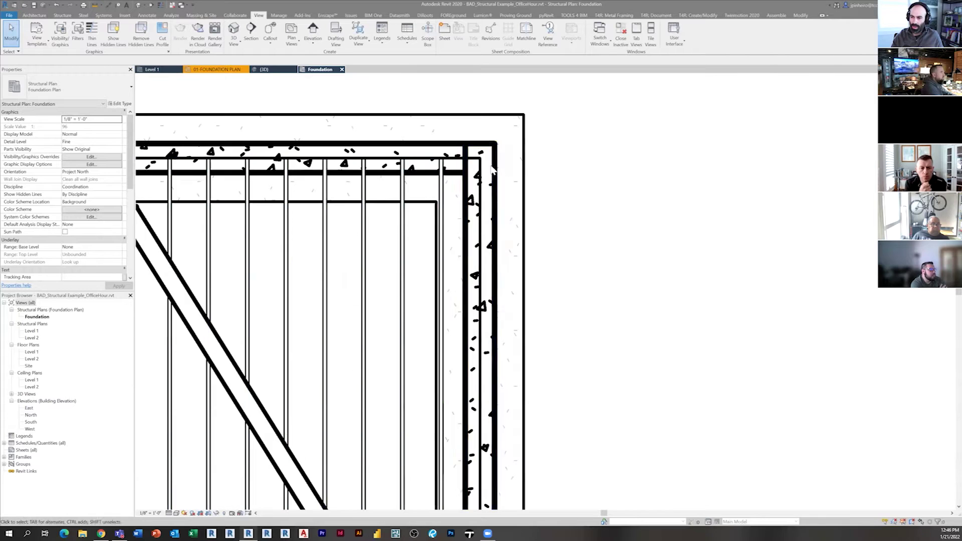
scroll(508, 193, "down", 2)
scroll(489, 204, "down", 1)
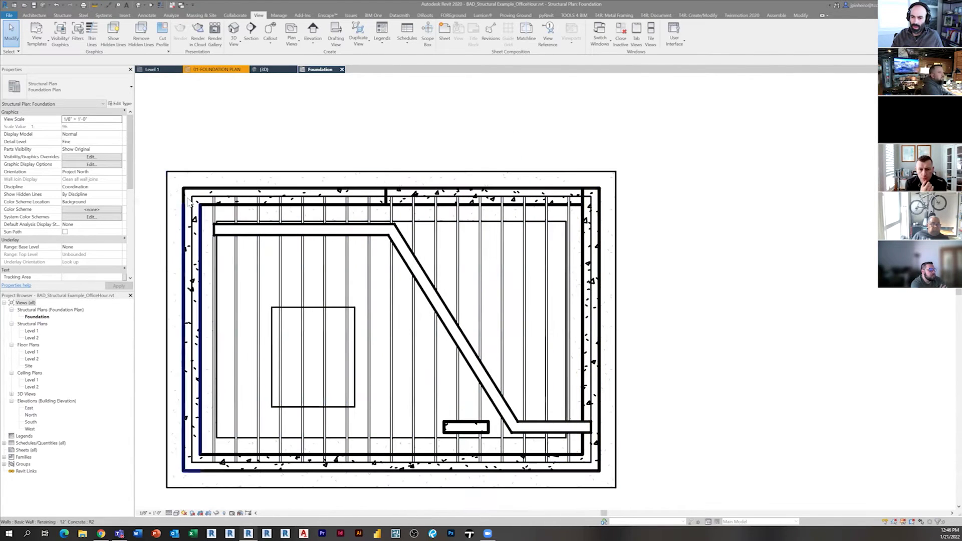
scroll(216, 200, "up", 3)
scroll(166, 33, "up", 4)
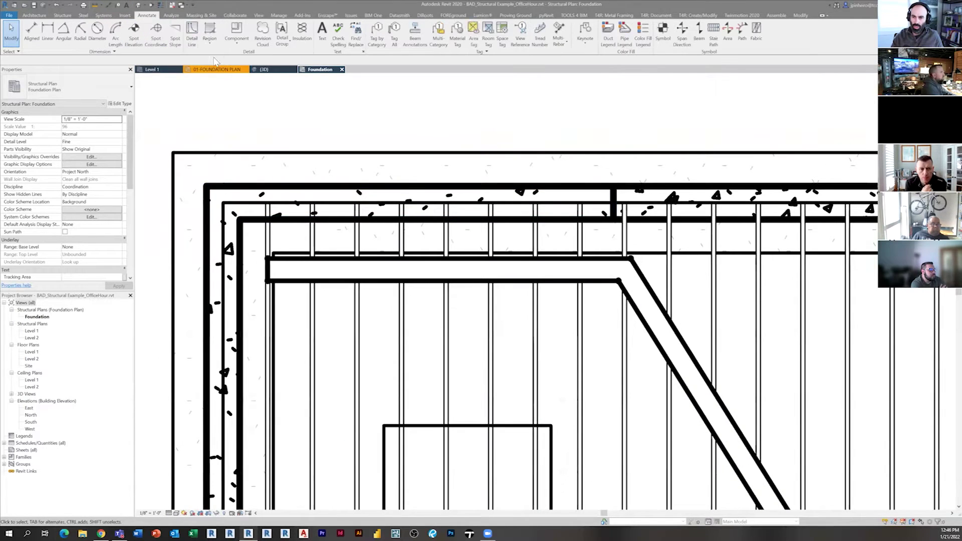
scroll(419, 256, "down", 1)
scroll(393, 191, "up", 1)
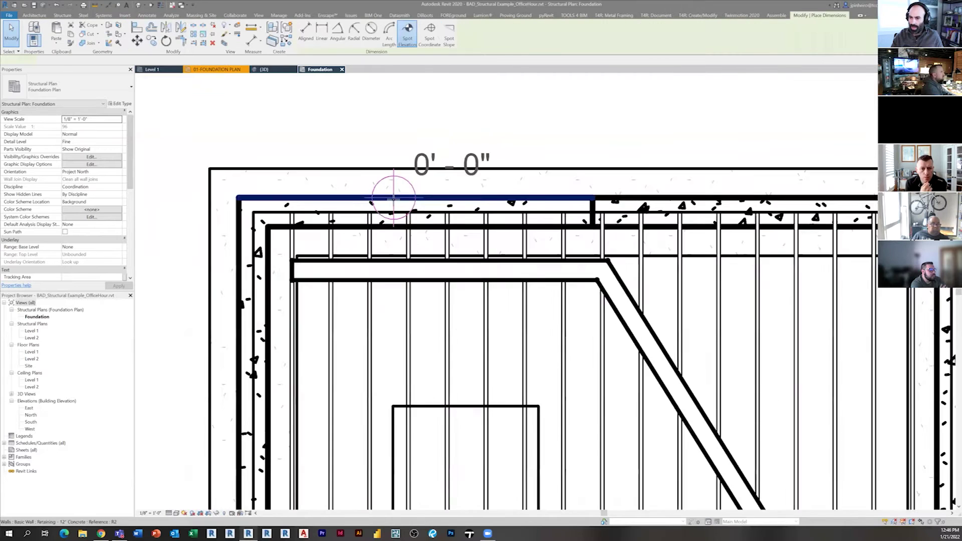
scroll(387, 214, "up", 3)
scroll(386, 213, "up", 1)
scroll(387, 213, "down", 3)
Step: Place a 0'-0" spot elevation with a leader on the top wall
left_click(398, 204)
left_click(449, 120)
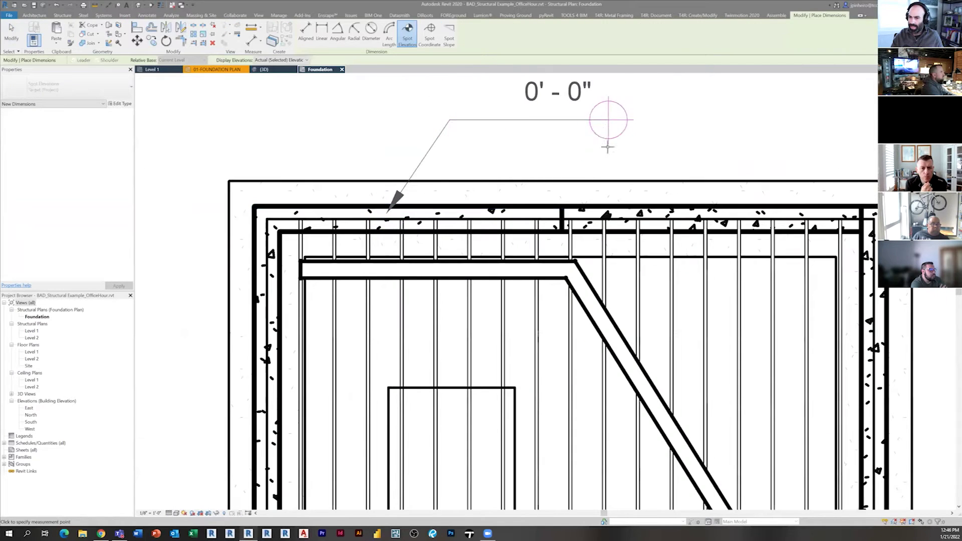
left_click(599, 113)
scroll(467, 188, "down", 1)
scroll(467, 393, "up", 3)
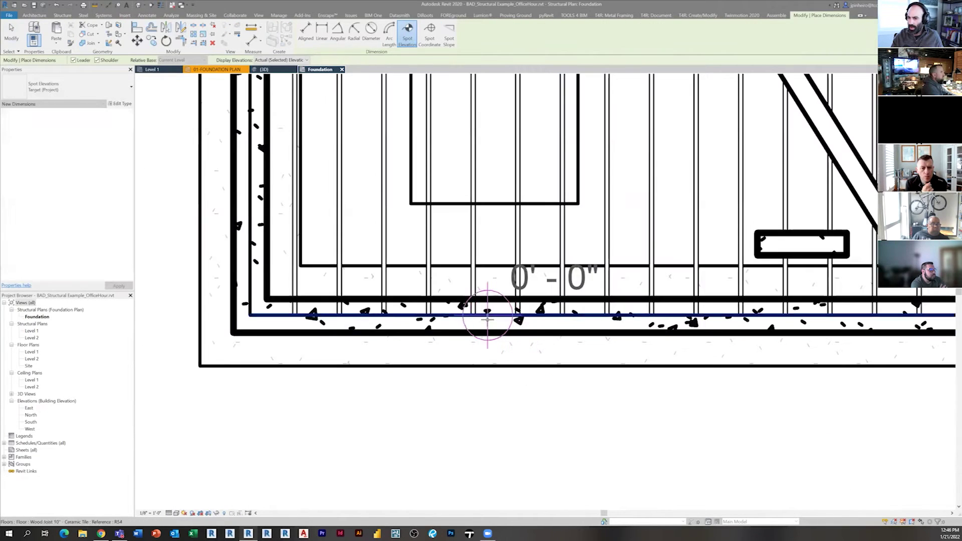
scroll(481, 325, "up", 2)
scroll(481, 326, "down", 1)
scroll(507, 266, "down", 2)
scroll(507, 266, "down", 2)
scroll(530, 192, "up", 2)
scroll(529, 190, "up", 2)
scroll(528, 188, "up", 1)
Step: Add the -4'-0" and -1'-4 5/16" spot elevations on the other wall tops
left_click(529, 185)
scroll(530, 188, "down", 2)
left_click(540, 192)
left_click(639, 193)
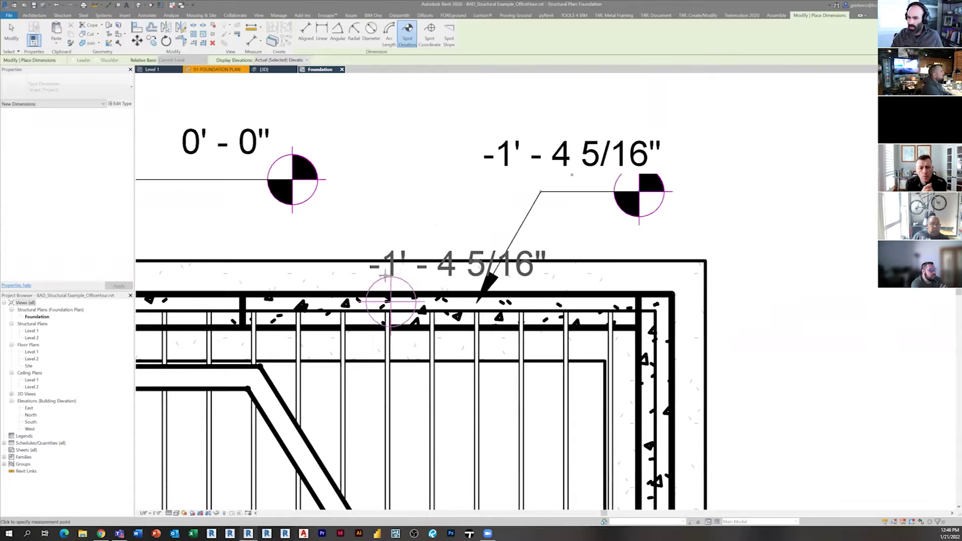
left_click(385, 273)
left_click(428, 106)
left_click(617, 103)
scroll(592, 161, "down", 3)
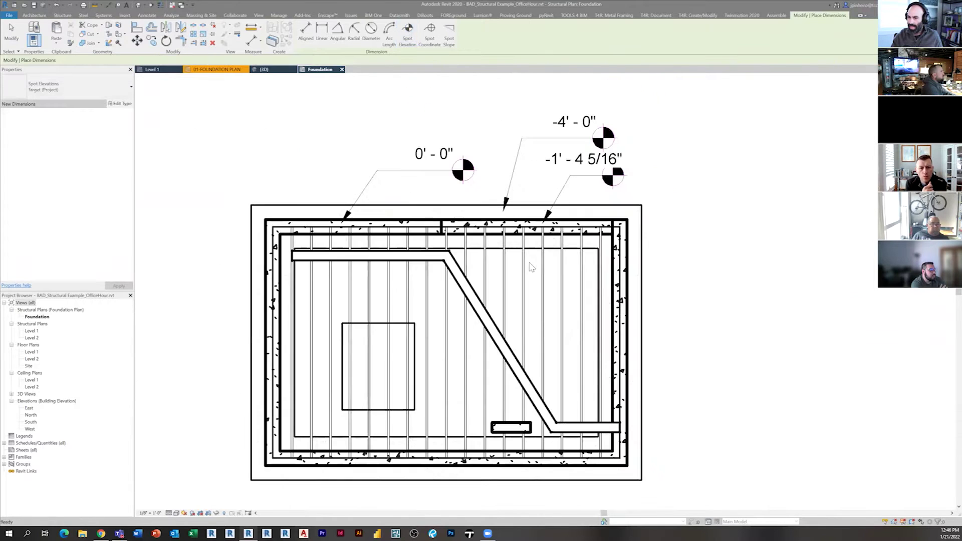
key("Escape")
key("Escape")
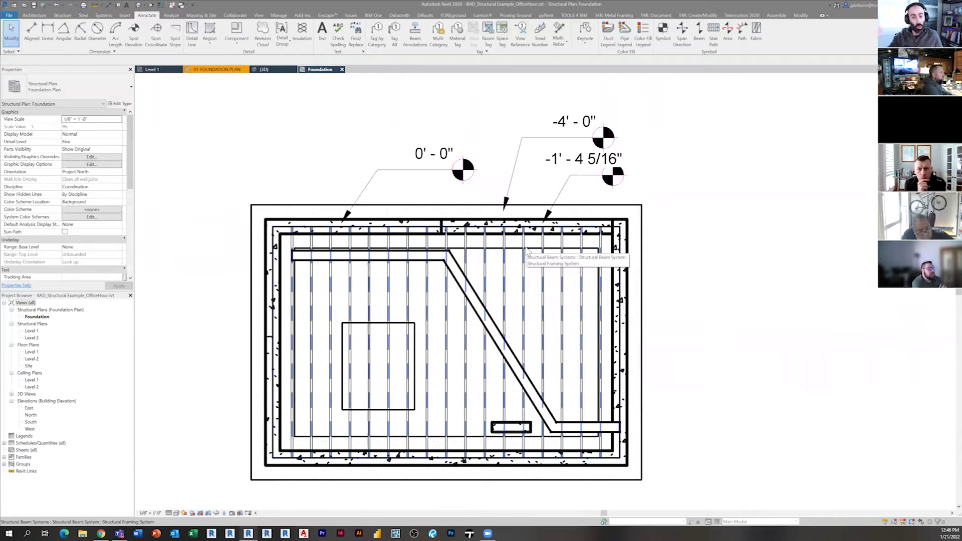
scroll(657, 341, "up", 4)
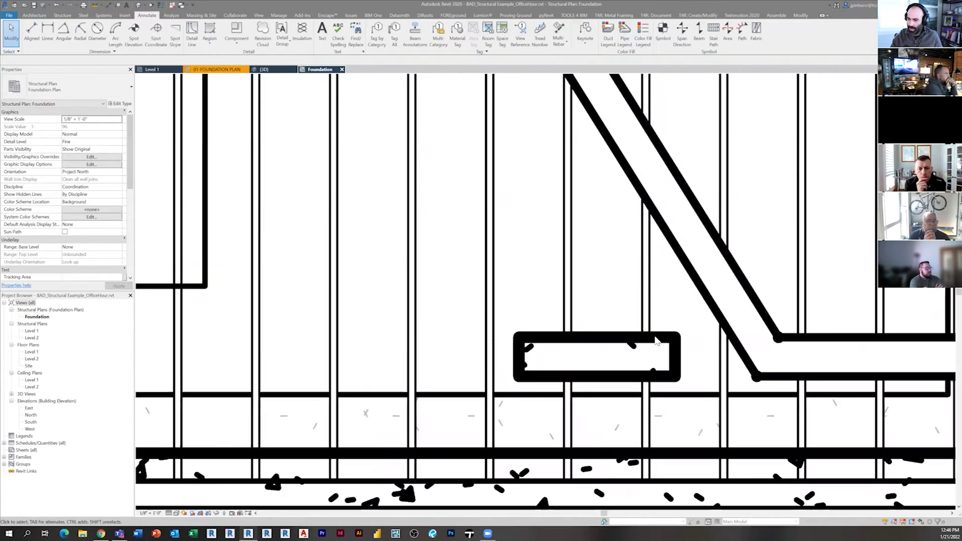
Step: Select and deselect the diagonal wall, pan to the whole foundation, and open VG
left_click(699, 290)
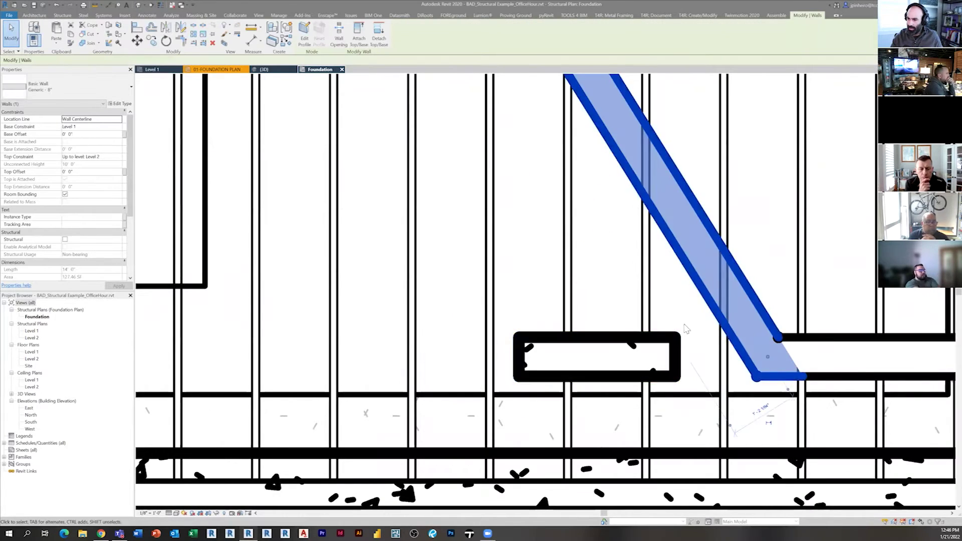
left_click(705, 295)
key("Escape")
scroll(674, 317, "down", 3)
mouse_move(762, 282)
middle_mouse_down()
mouse_move(602, 344)
mouse_move(725, 371)
middle_mouse_up()
key("v")
key("v")
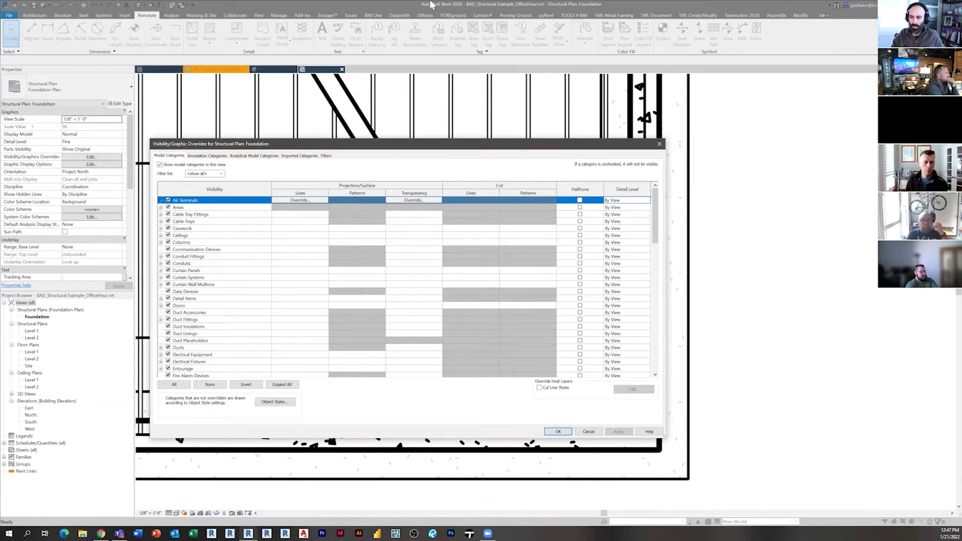
scroll(579, 258, "down", 3)
scroll(578, 258, "down", 4)
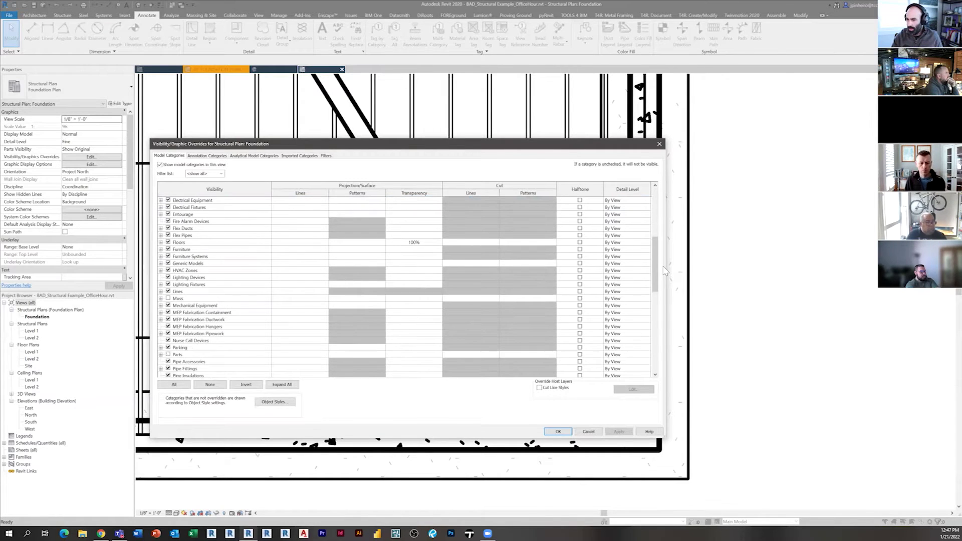
scroll(656, 268, "down", 3)
Step: Reopen Visibility/Graphic Overrides, reposition the dialog, and show the view's Filters settings
key("Escape")
scroll(656, 268, "up", 5)
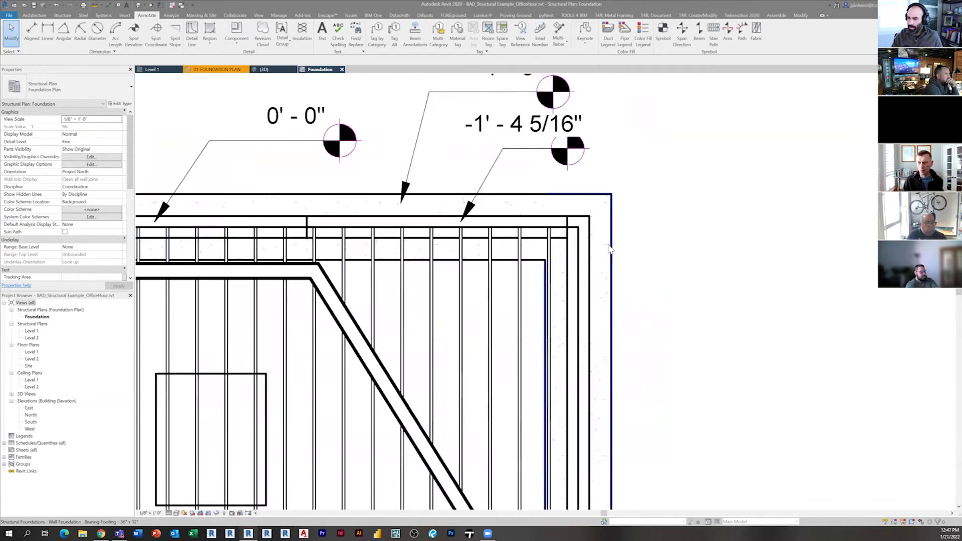
scroll(625, 262, "up", 2)
scroll(663, 274, "up", 2)
key("v")
key("g")
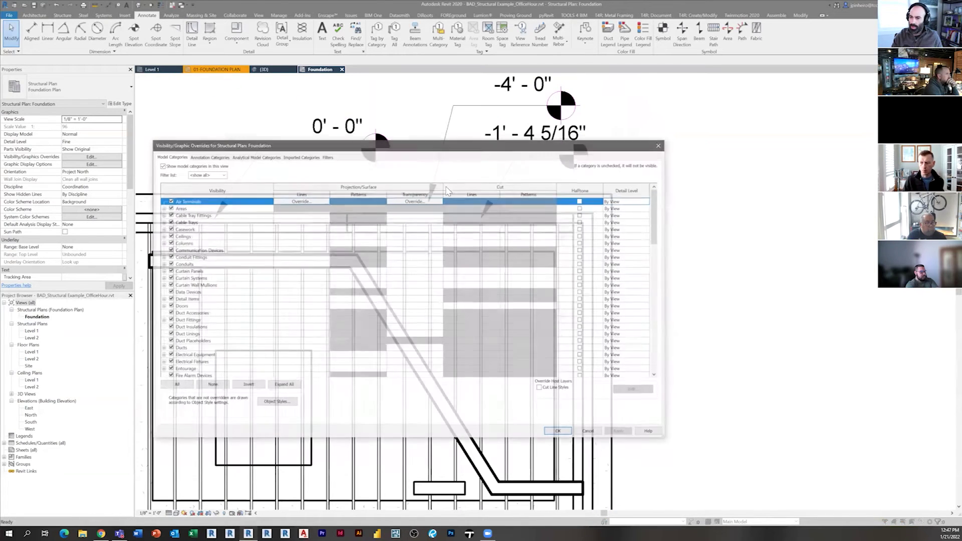
left_click_drag(391, 149, 407, 122)
left_click(183, 127)
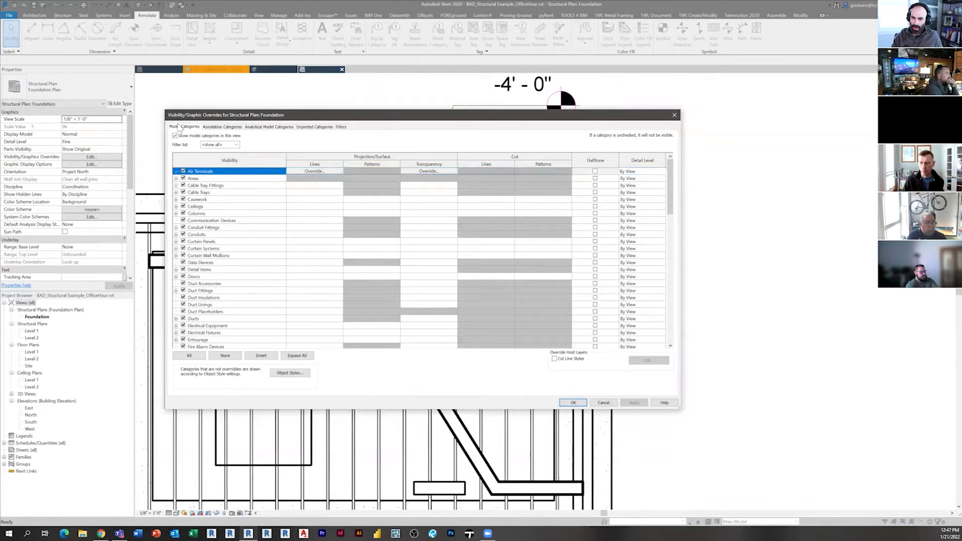
left_click(340, 127)
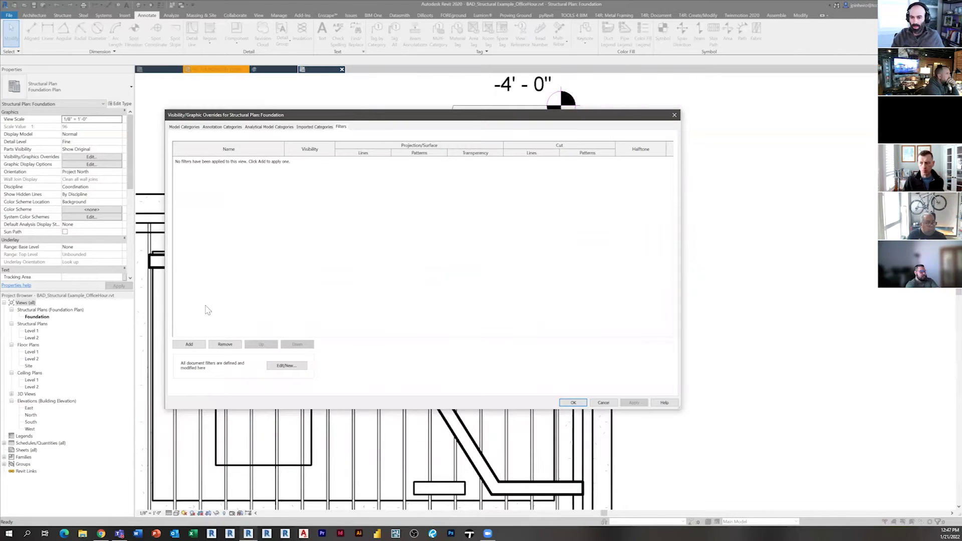
Step: Browse the filter editor's existing Interior filter, then reopen the editor to create a filter
left_click(189, 344)
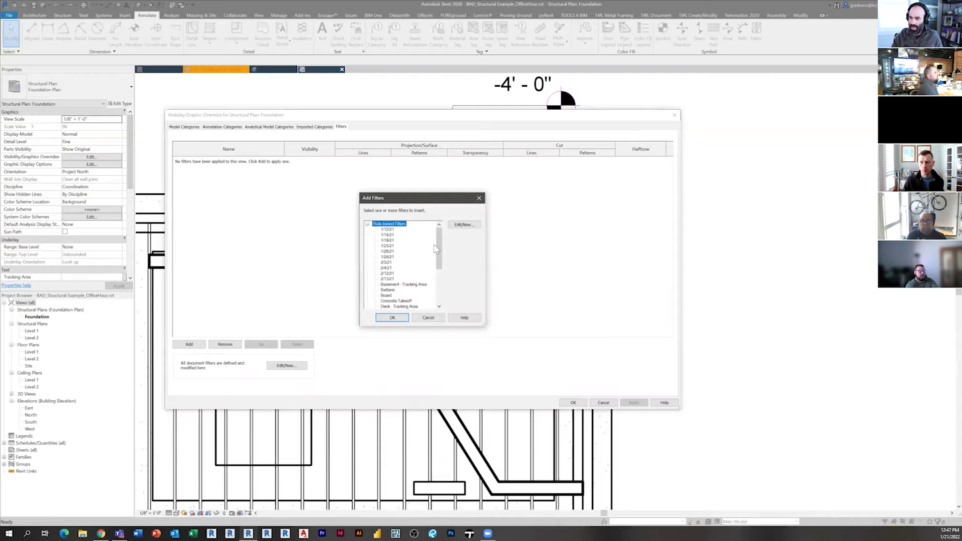
scroll(435, 248, "down", 5)
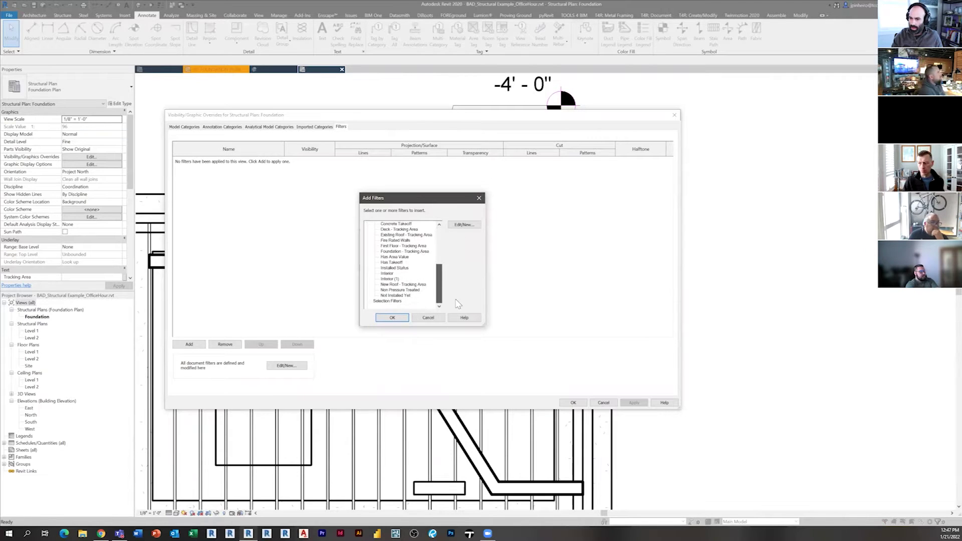
scroll(457, 304, "up", 5)
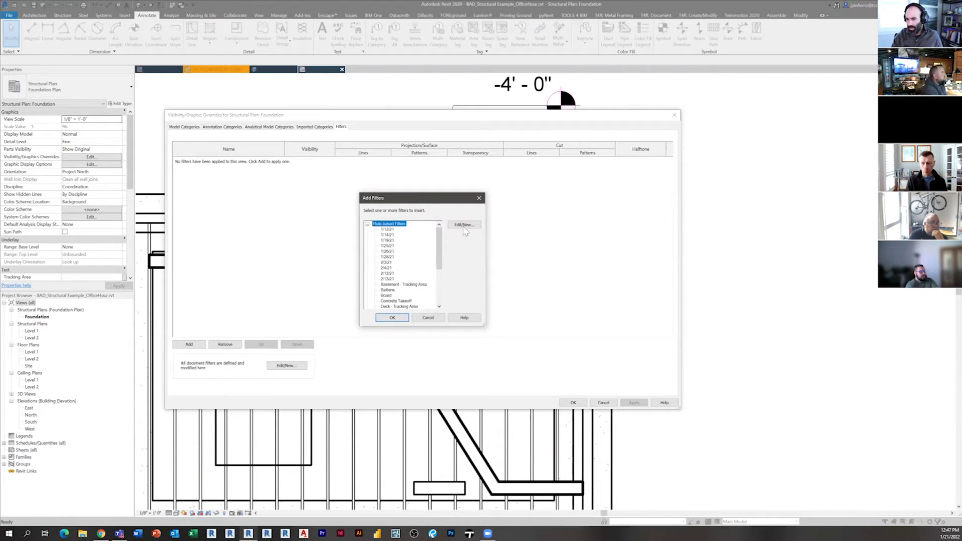
left_click(463, 225)
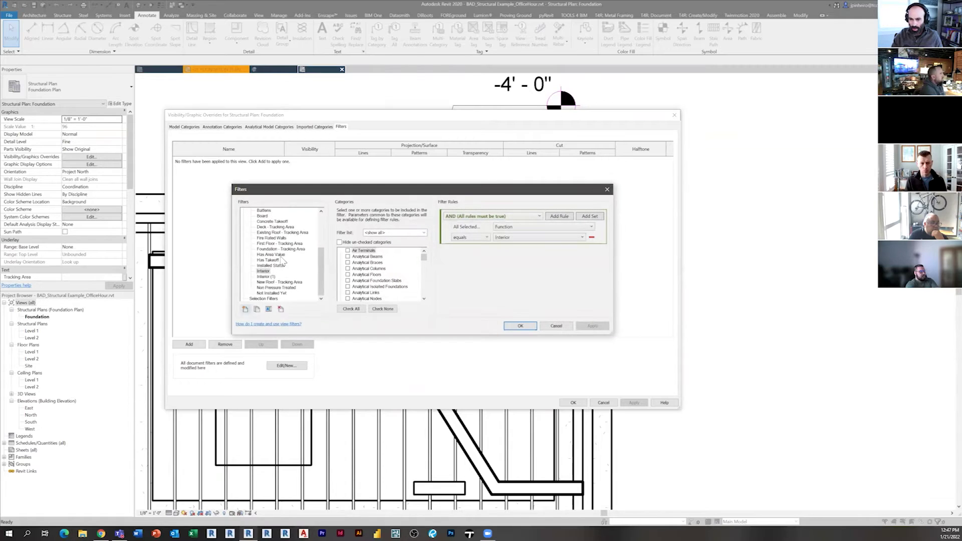
scroll(284, 259, "up", 3)
scroll(287, 241, "up", 3)
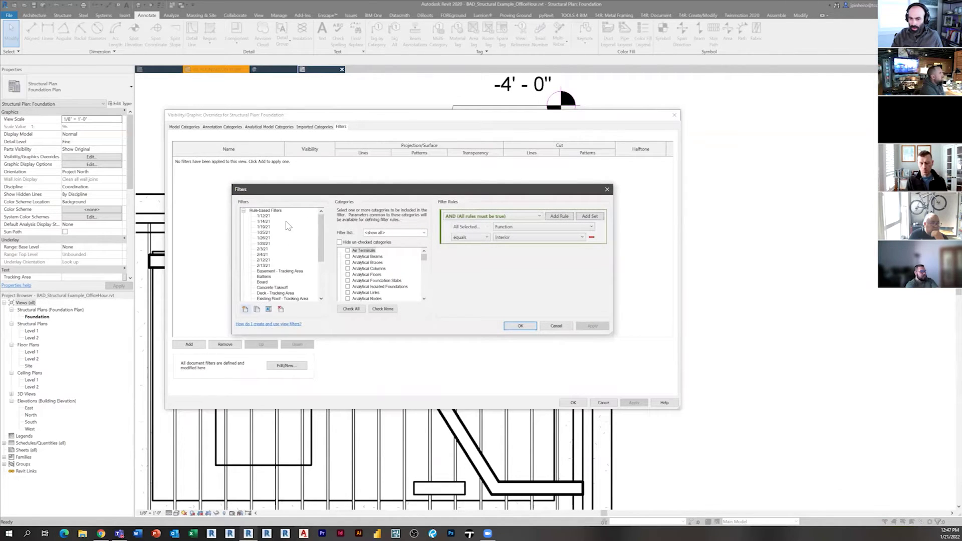
scroll(286, 226, "down", 3)
scroll(284, 240, "down", 3)
mouse_move(312, 193)
left_mouse_down()
mouse_move(329, 197)
mouse_move(570, 128)
left_mouse_up()
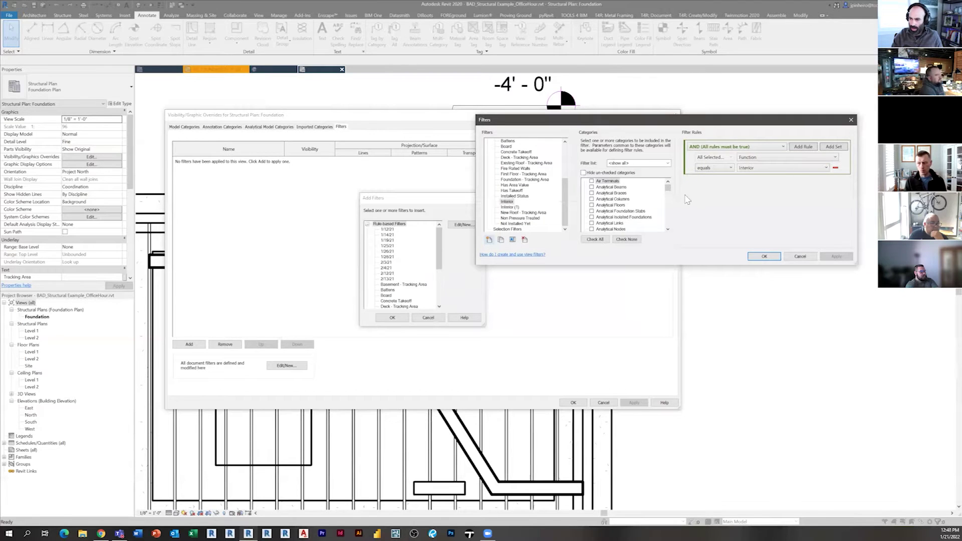
left_click(800, 257)
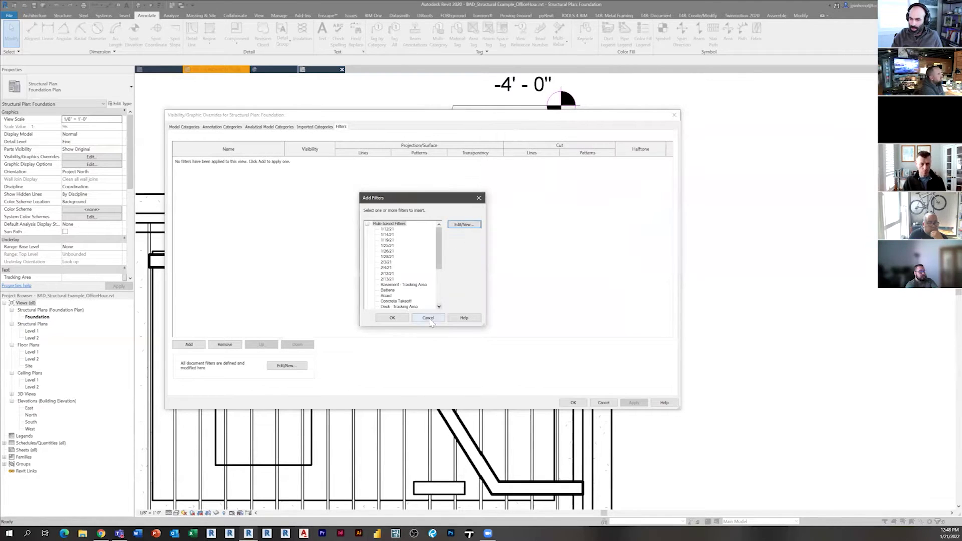
left_click(427, 318)
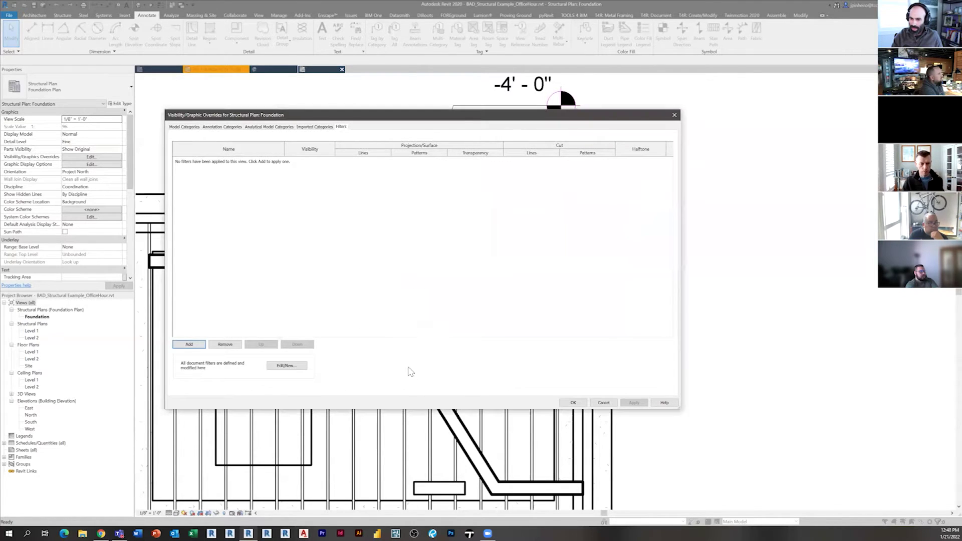
left_click(189, 345)
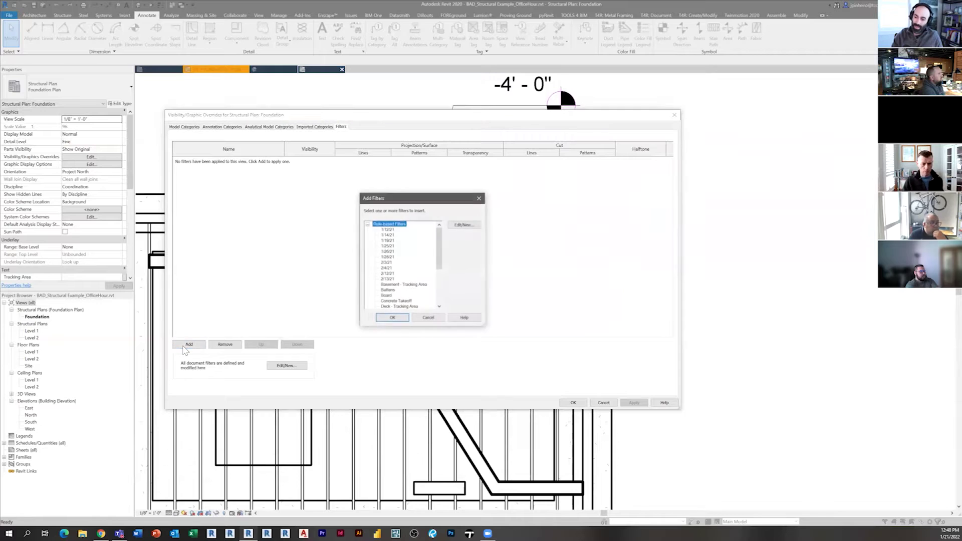
left_click(474, 226)
Step: Create a new Foundation Walls filter limited to the Walls category, with a Type Name rule
left_click_drag(507, 115, 462, 94)
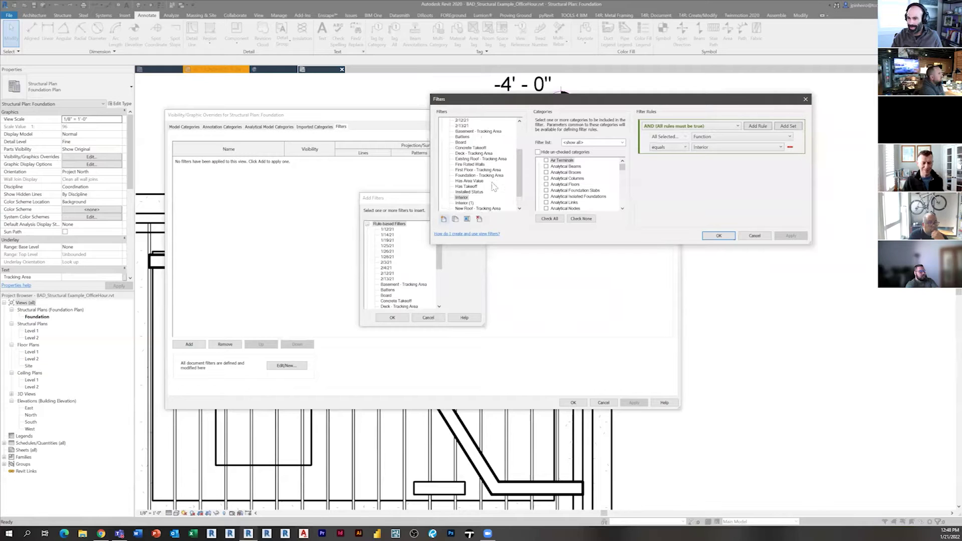
left_click(443, 219)
type("Fire")
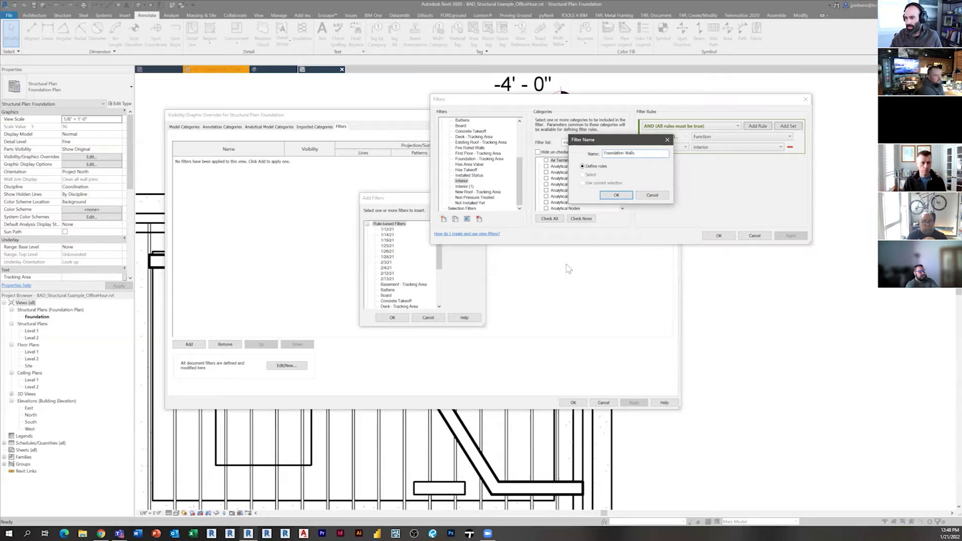
left_click(617, 195)
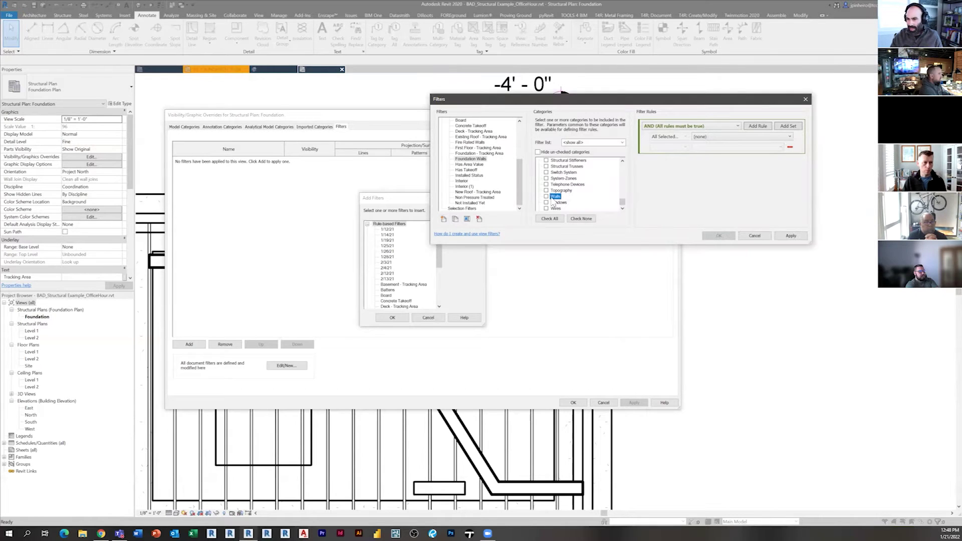
left_click(547, 197)
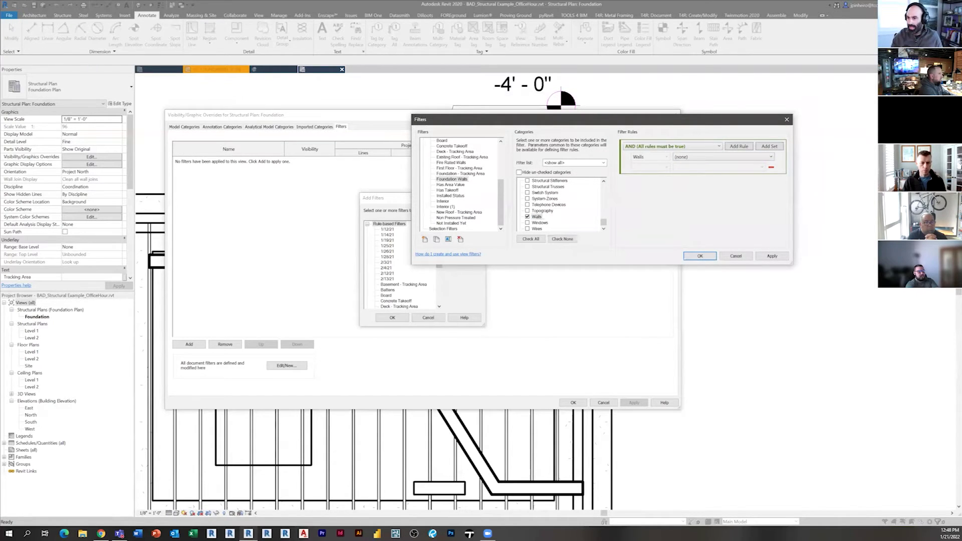
left_click(706, 161)
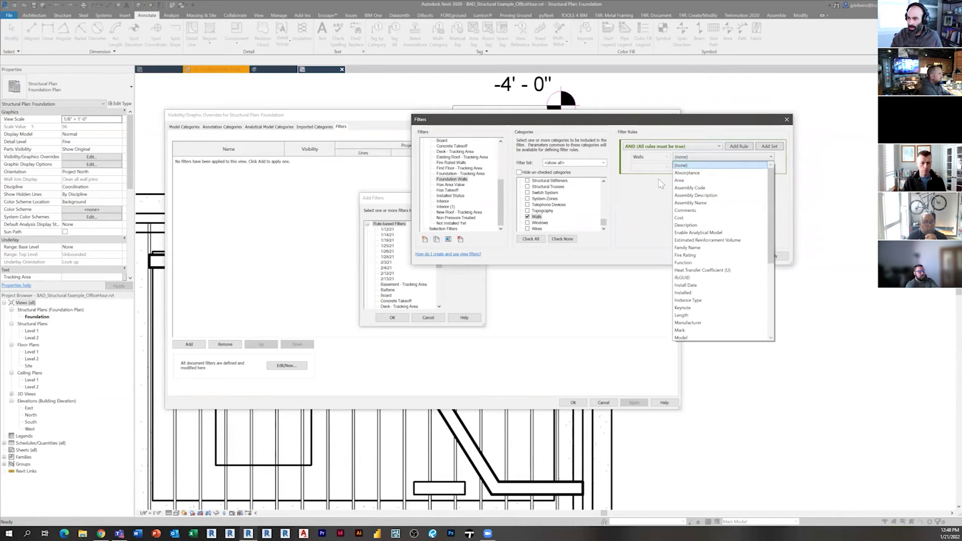
left_click(637, 207)
left_click(691, 160)
scroll(748, 229, "down", 3)
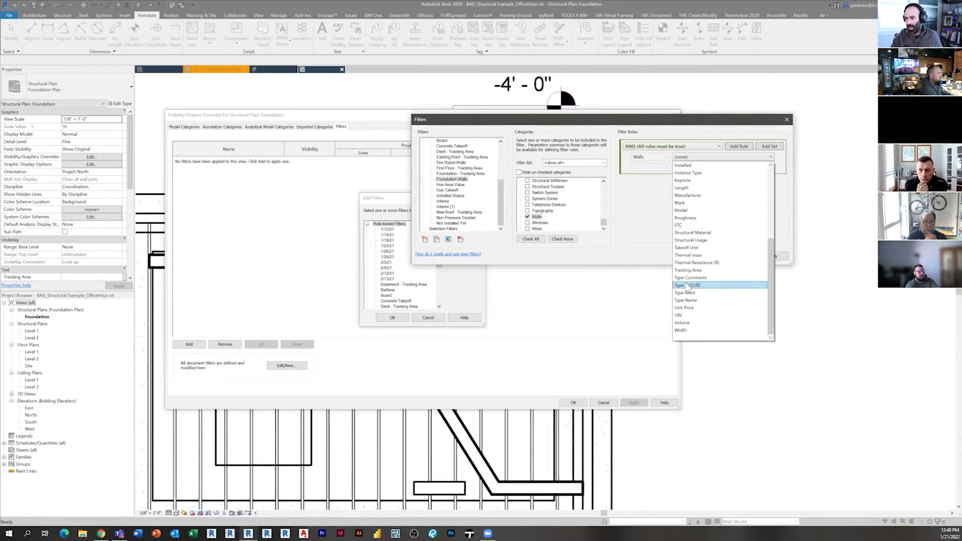
Step: Set the filter rule to Type Name equals Foundation - 12" Concrete, then close the filter picker
left_click(711, 301)
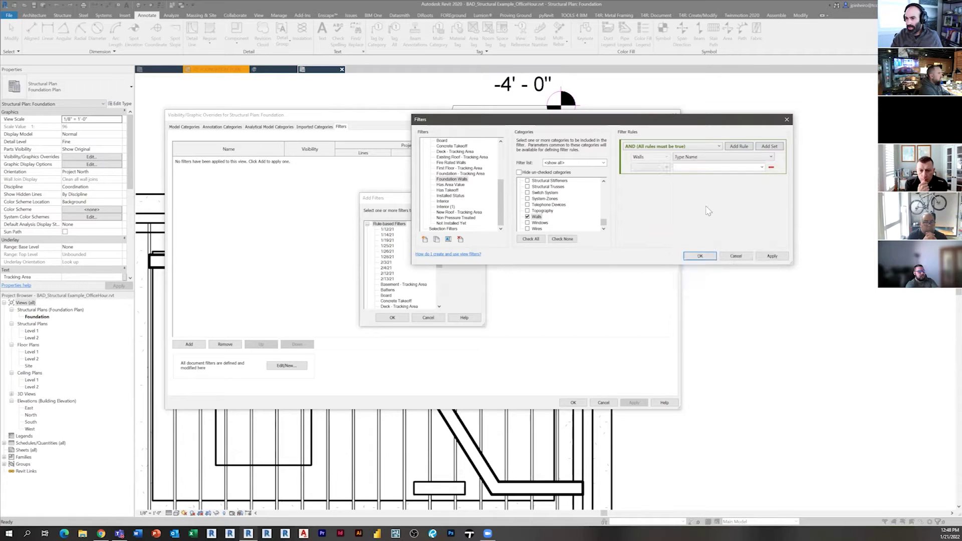
left_click(640, 173)
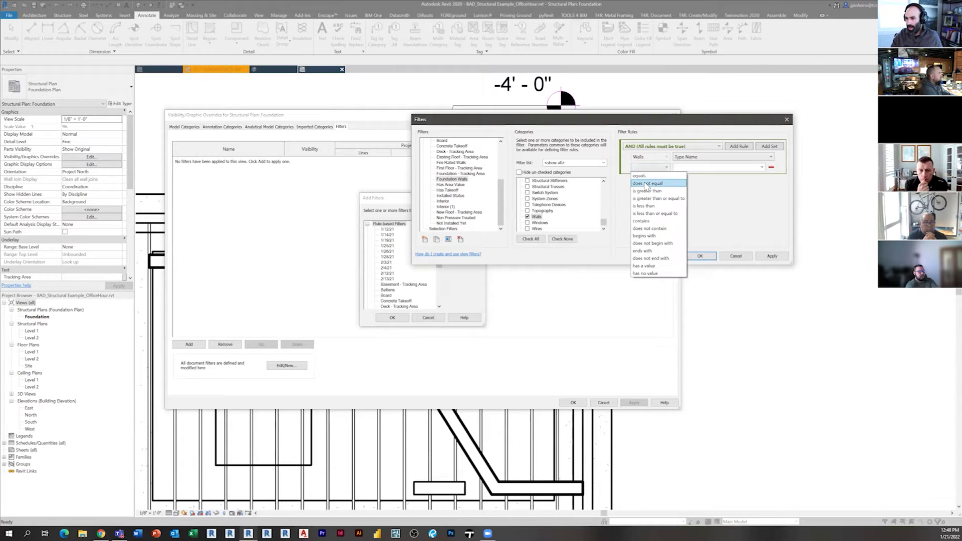
left_click(646, 176)
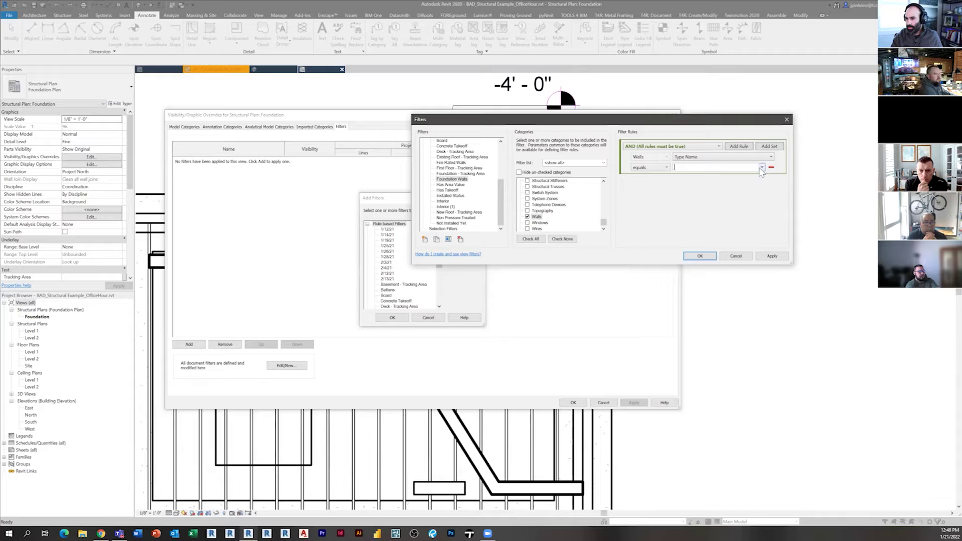
left_click(762, 169)
scroll(727, 270, "down", 5)
scroll(728, 271, "up", 5)
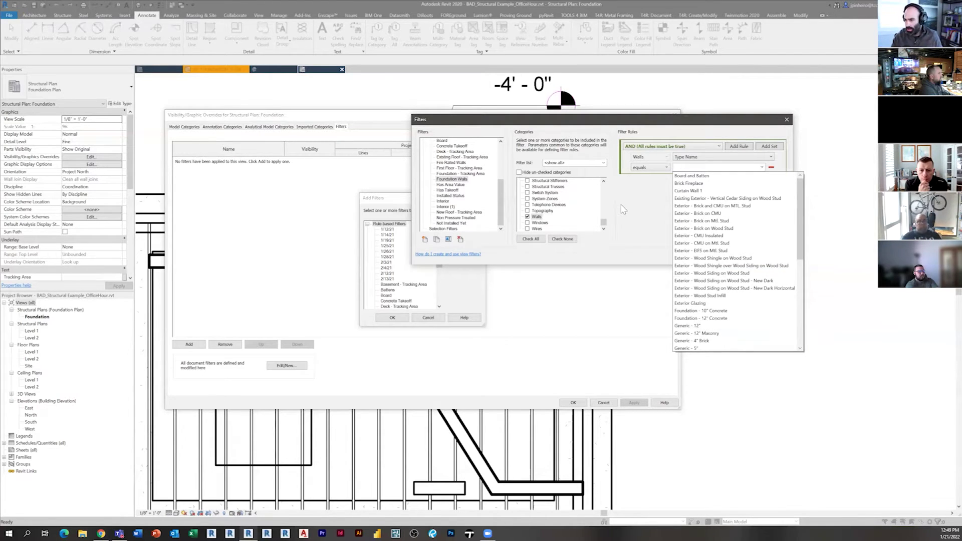
scroll(721, 271, "down", 8)
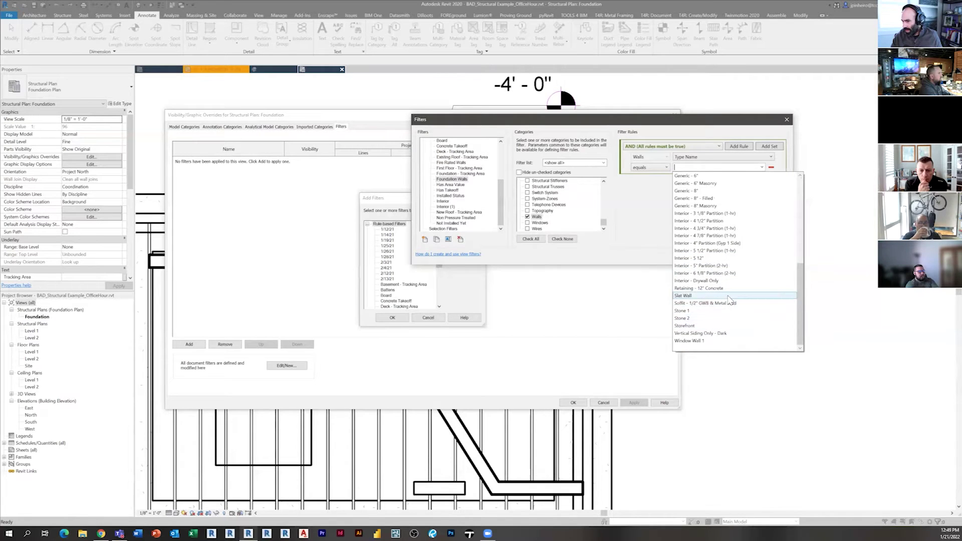
scroll(727, 301, "up", 3)
scroll(714, 278, "up", 2)
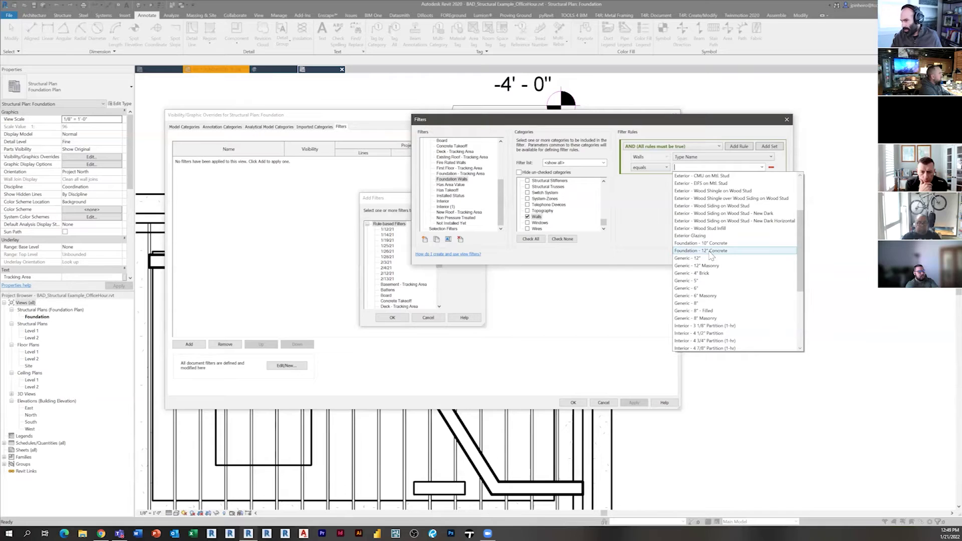
left_click(710, 252)
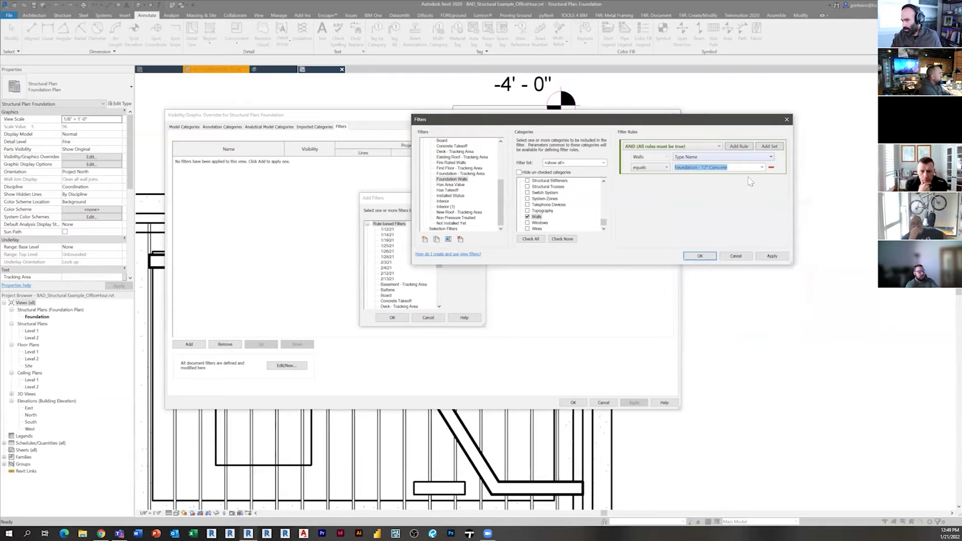
left_click(702, 256)
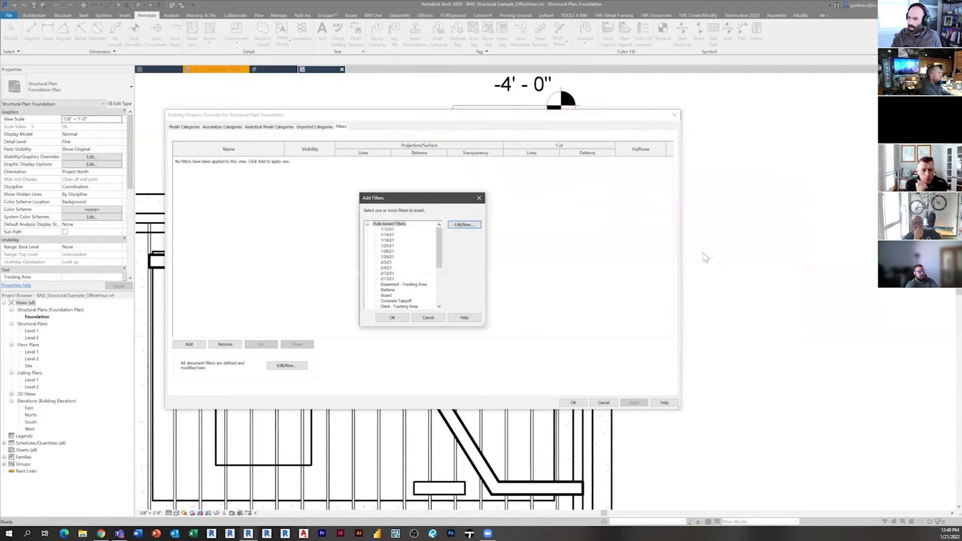
left_click(392, 318)
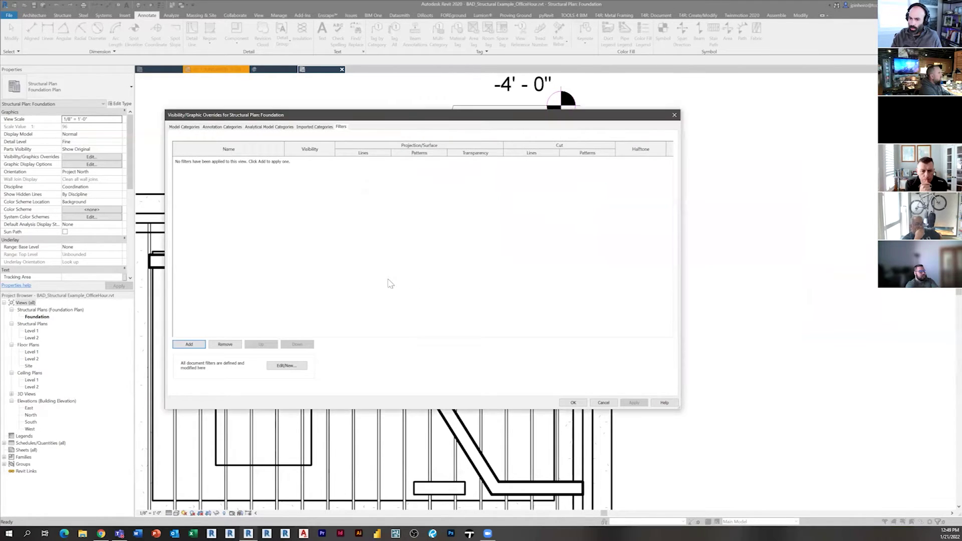
Step: Add the Foundation Walls filter to the foundation plan's view filters
left_click(189, 345)
scroll(406, 271, "down", 3)
scroll(406, 270, "down", 3)
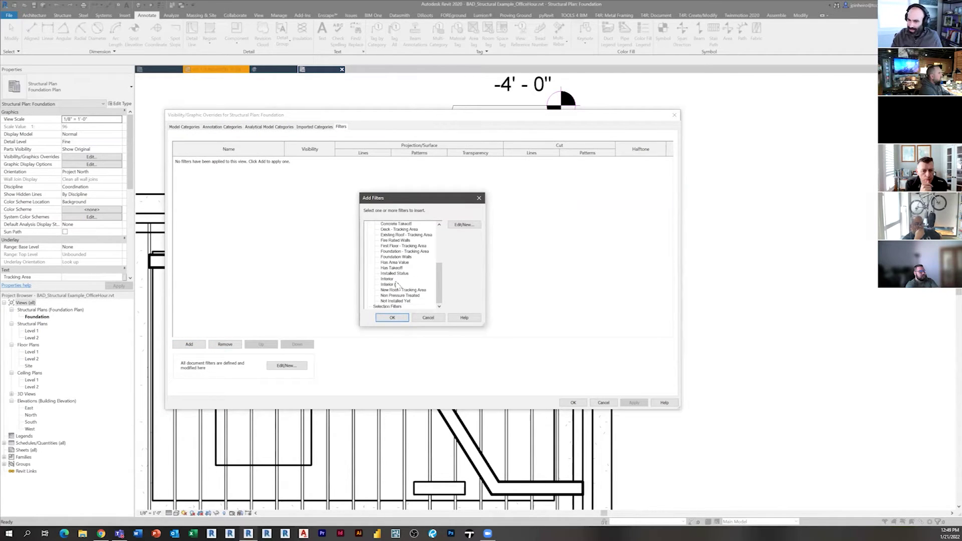
scroll(396, 284, "up", 1)
scroll(396, 283, "up", 1)
scroll(397, 285, "up", 1)
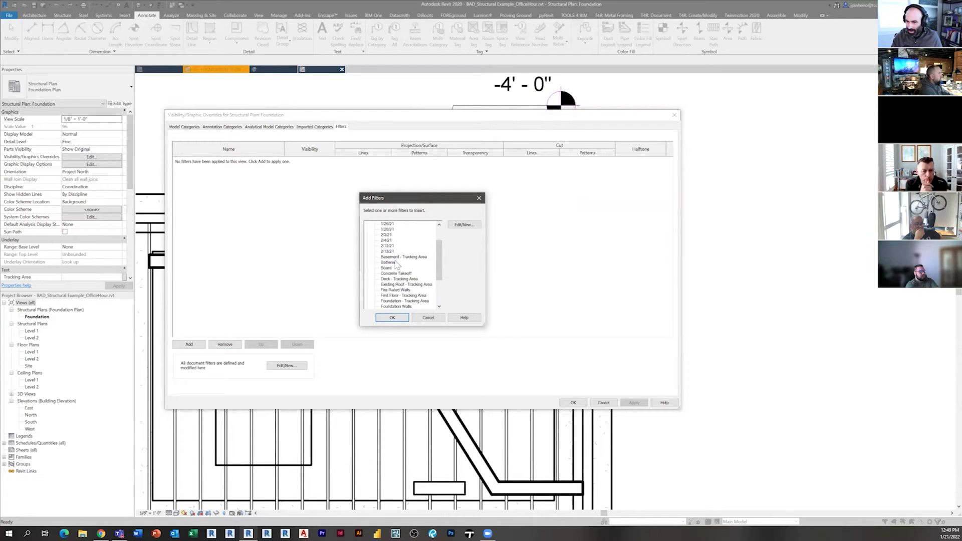
scroll(395, 266, "down", 2)
scroll(392, 274, "down", 1)
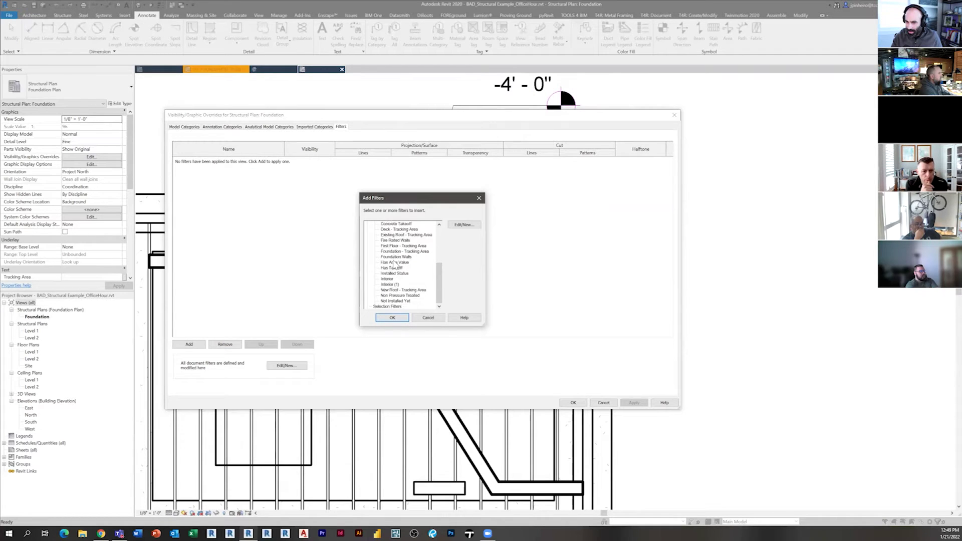
left_click(396, 257)
left_click(392, 318)
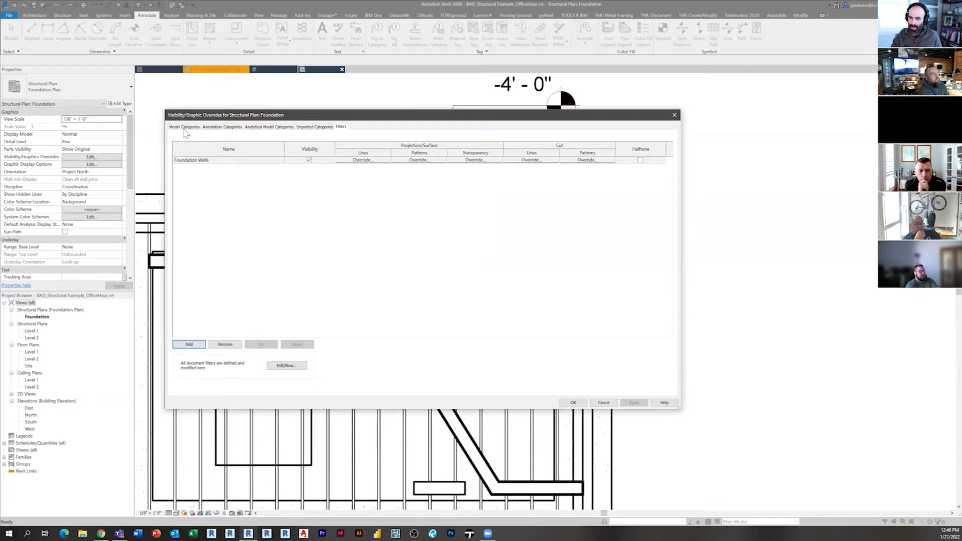
Step: Select the Foundation Walls row, narrow the Name column, and move the dialog aside
left_click(340, 126)
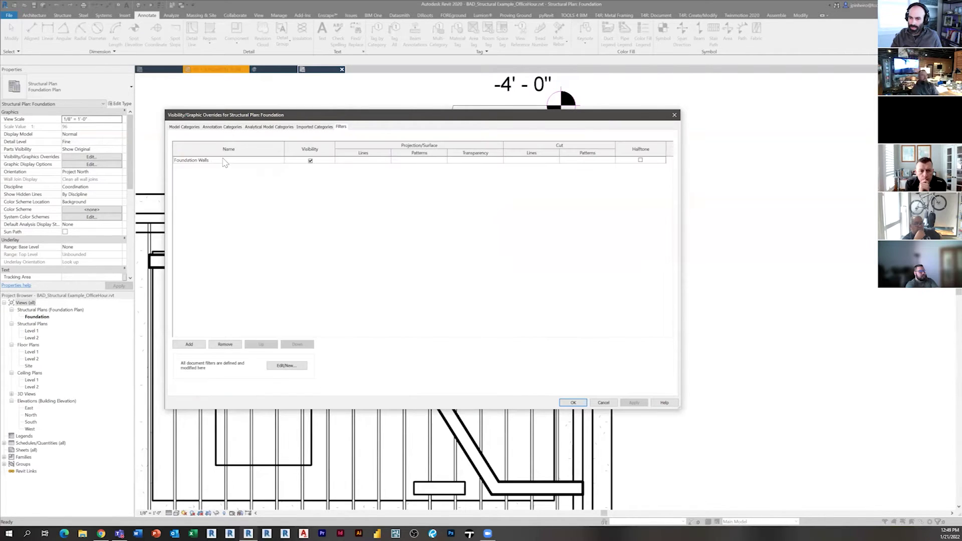
left_click(299, 161)
left_click_drag(284, 149, 220, 149)
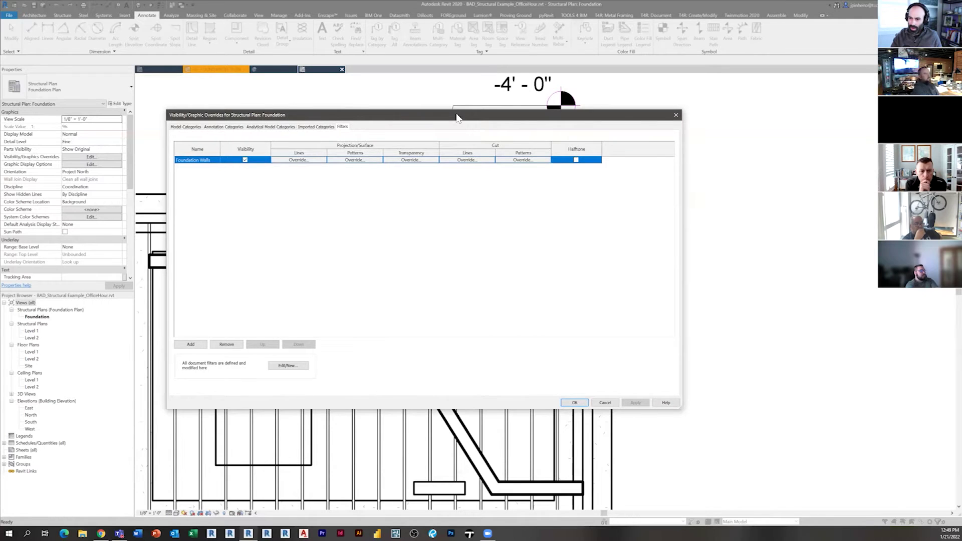
left_click_drag(288, 116, 480, 86)
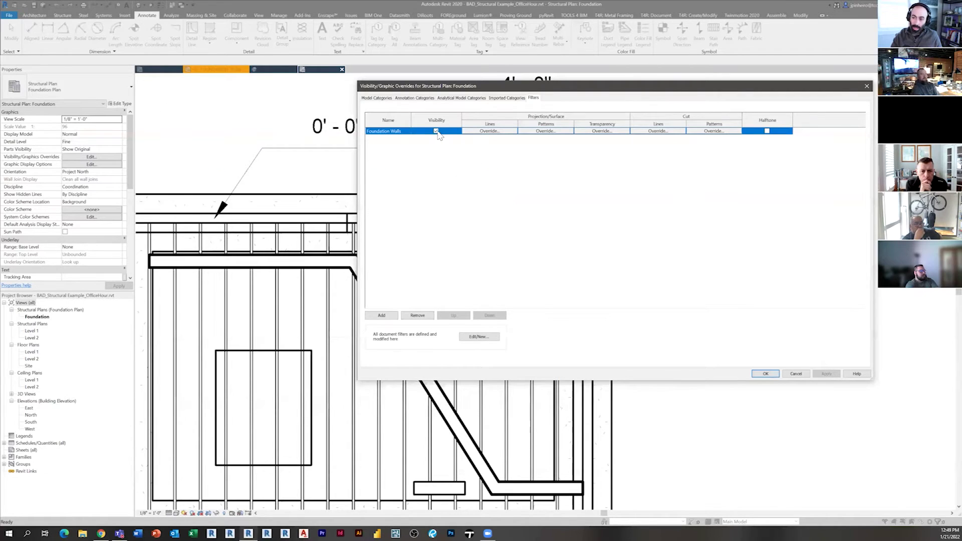
Step: Switch Foundation Walls filter visibility off and back on, apply it, and close the overrides
left_click(822, 374)
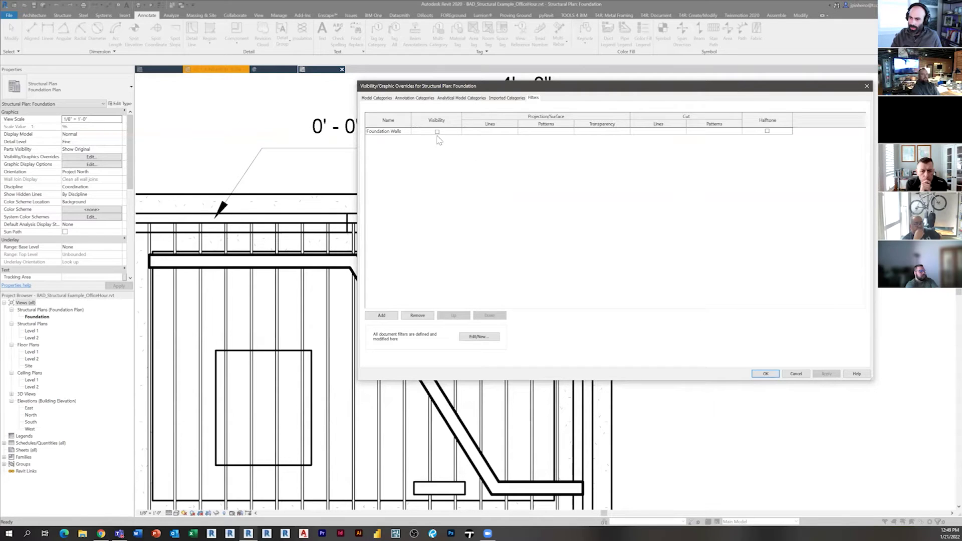
left_click(437, 131)
left_click(825, 374)
left_click(765, 373)
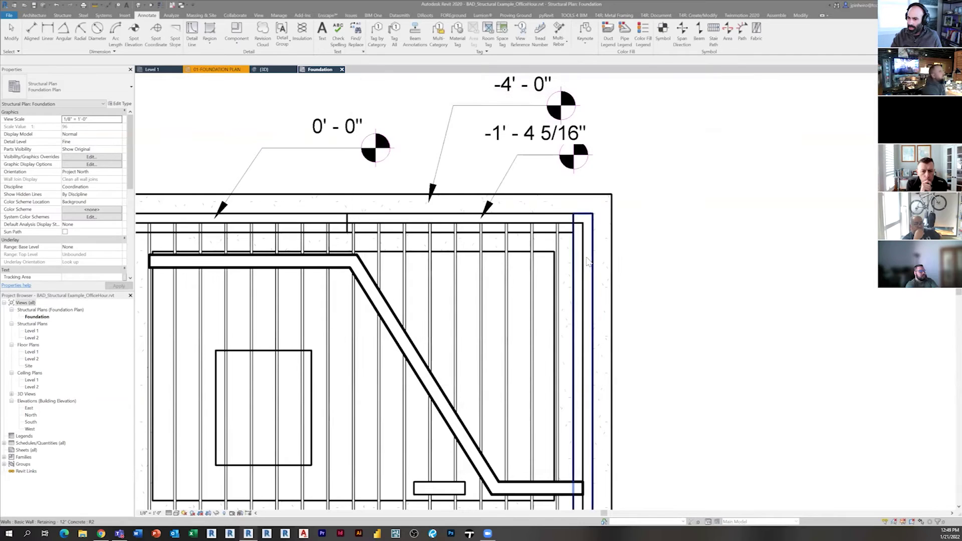
Step: Change the perimeter wall chain's type to Foundation - 12" Concrete
left_click(590, 263)
scroll(602, 282, "down", 3)
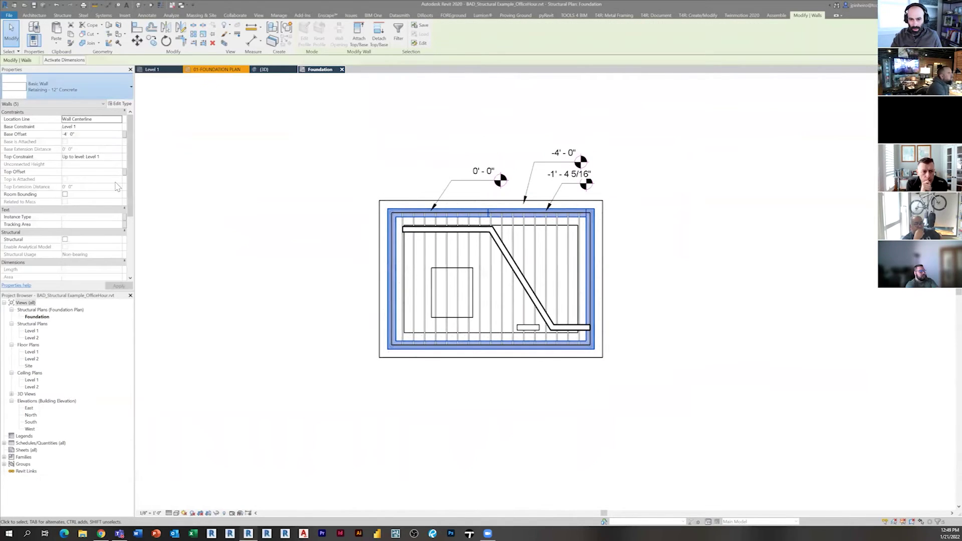
left_click(75, 87)
scroll(89, 211, "up", 2)
scroll(83, 224, "up", 2)
scroll(83, 222, "up", 1)
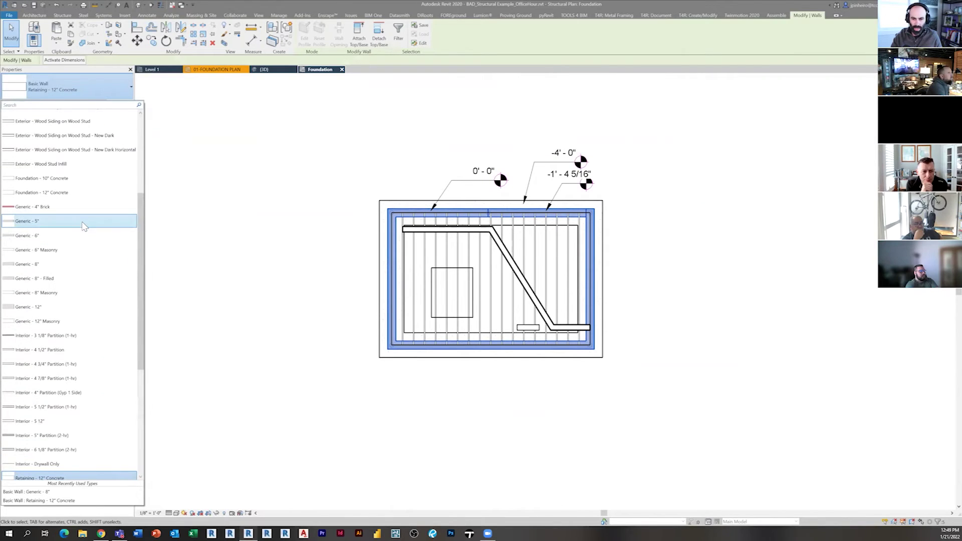
left_click(61, 193)
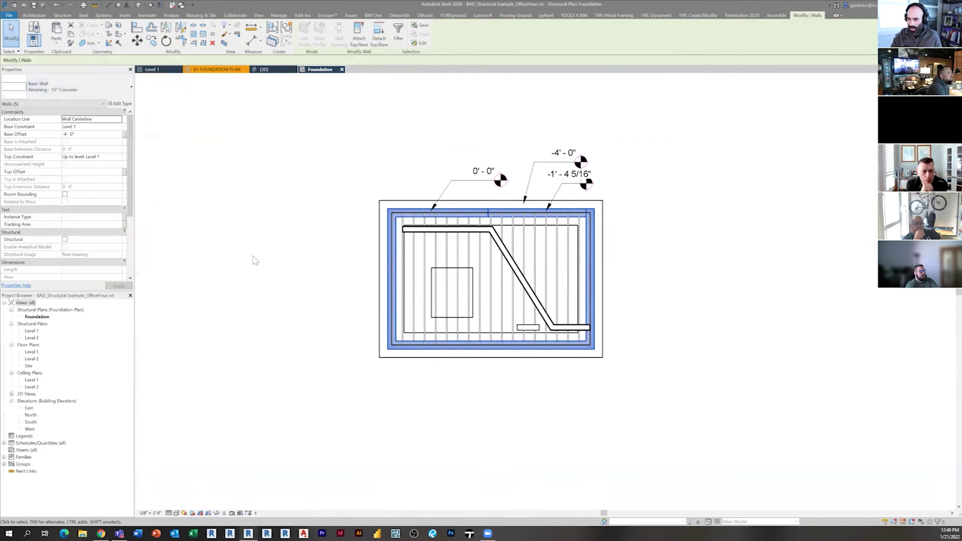
left_click(285, 265)
scroll(221, 258, "up", 3)
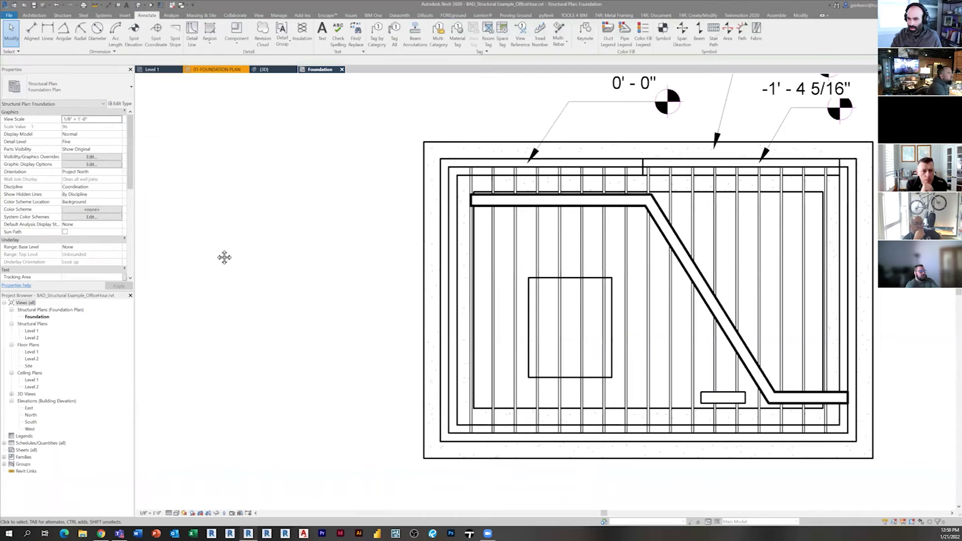
Step: Reopen Visibility/Graphic Overrides with VG on the Filters tab, shrunk to expose the plan
key("v")
key("g")
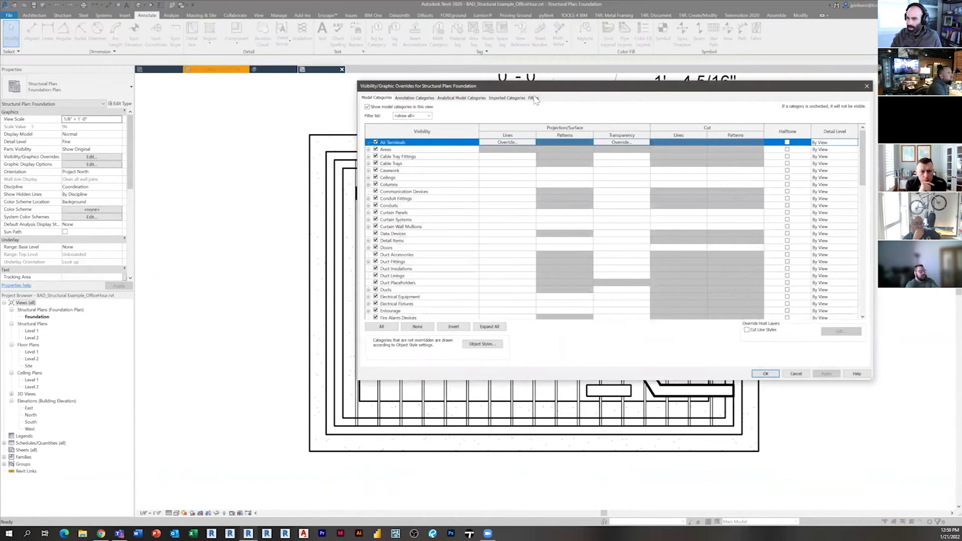
left_click(535, 98)
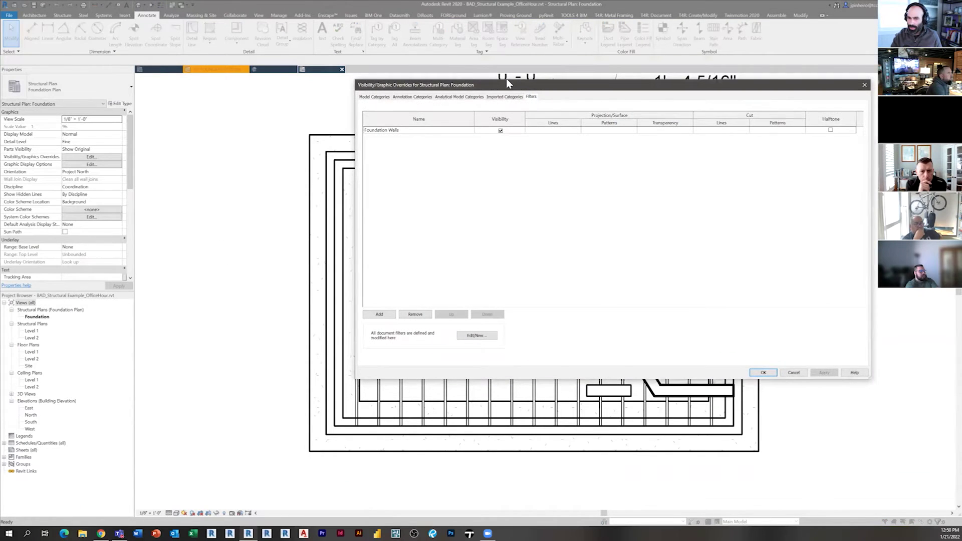
left_click_drag(508, 84, 202, 53)
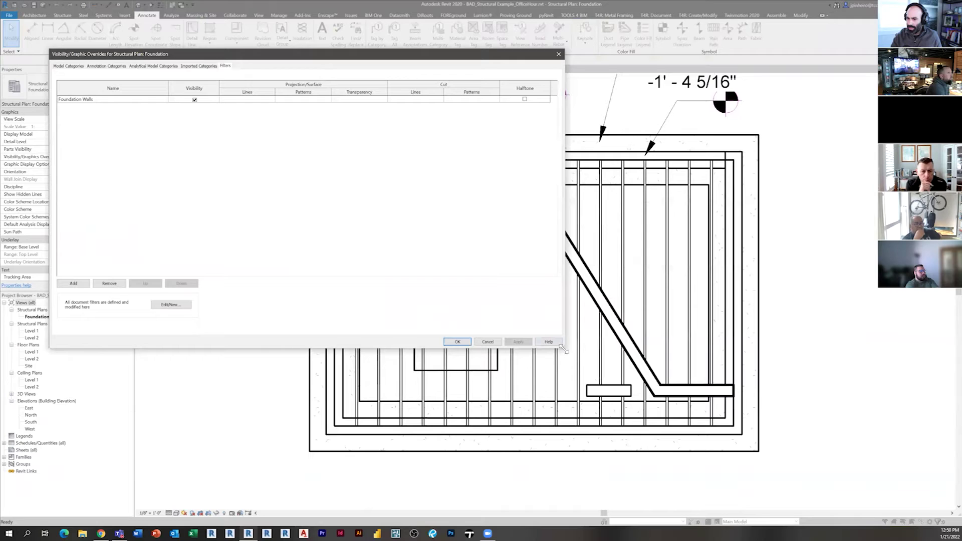
left_click_drag(562, 348, 338, 296)
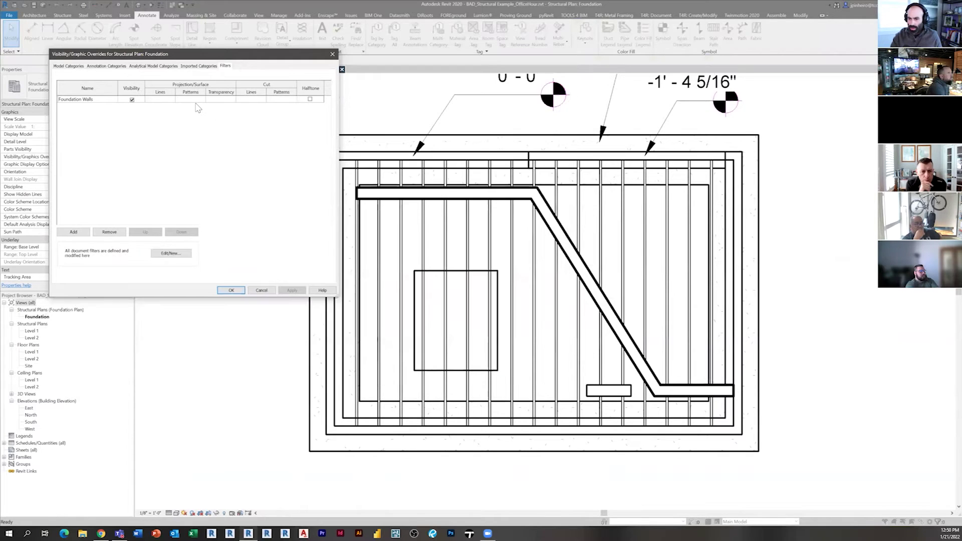
Step: Hide the Foundation Walls filter and apply it, then make it visible and apply again
left_click(132, 100)
left_click(293, 290)
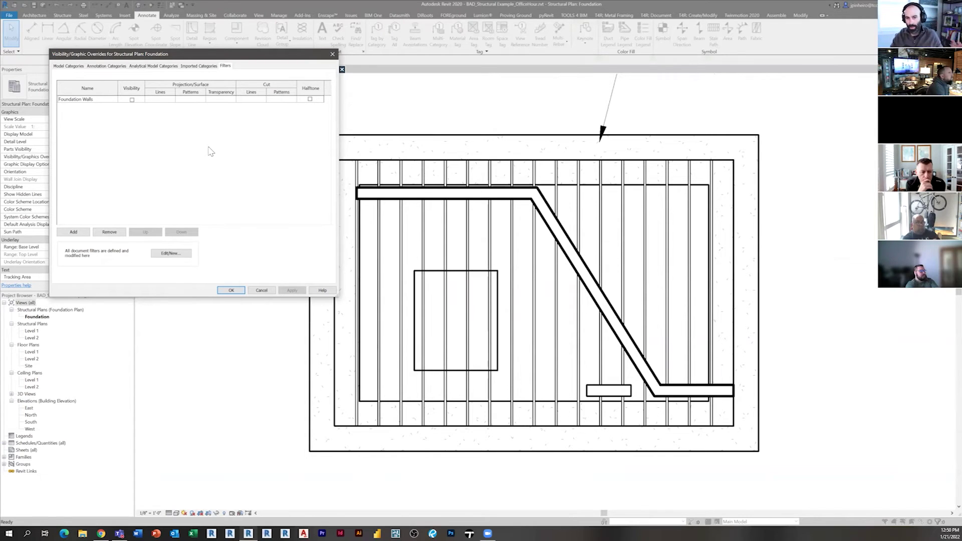
left_click(132, 100)
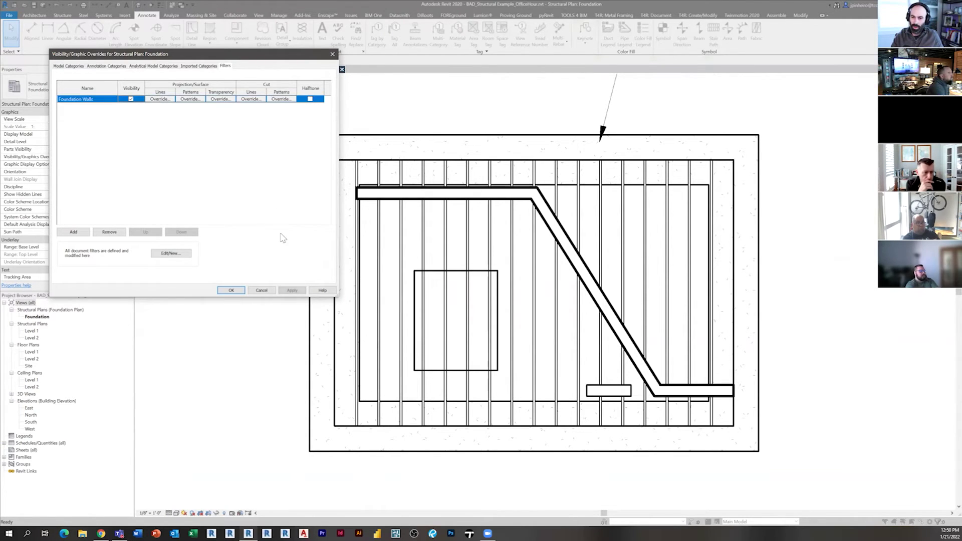
left_click(293, 290)
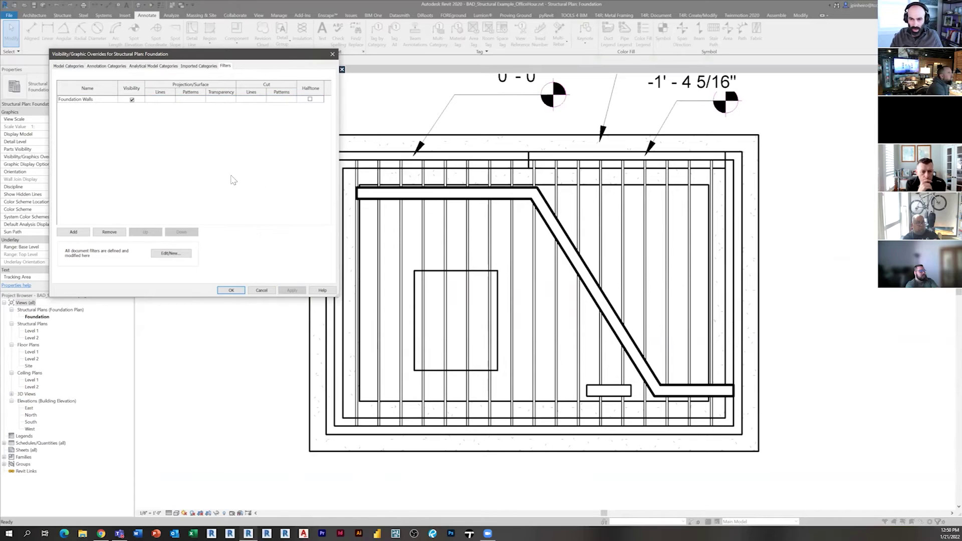
left_click(172, 101)
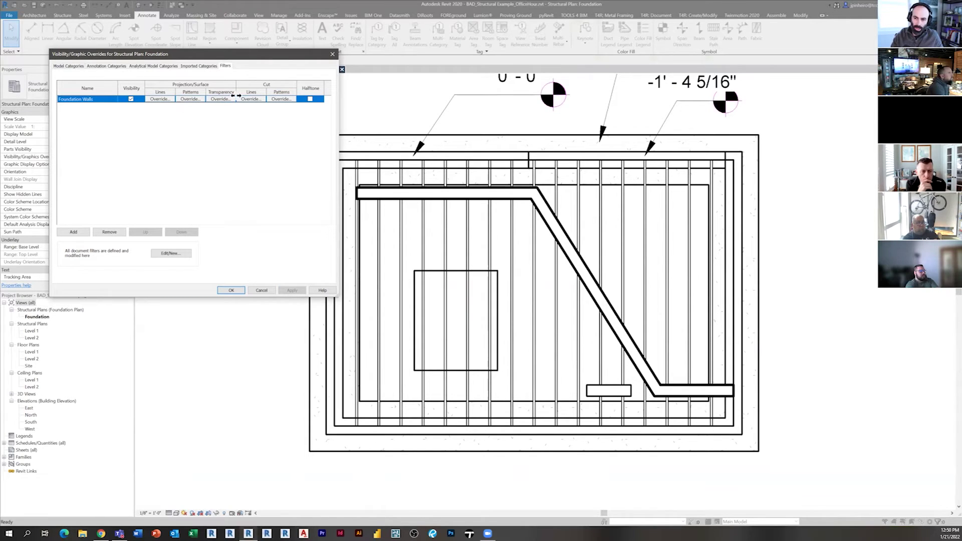
Step: Override the filter's projection lines with magenta colour and a heavier line weight
left_click(159, 99)
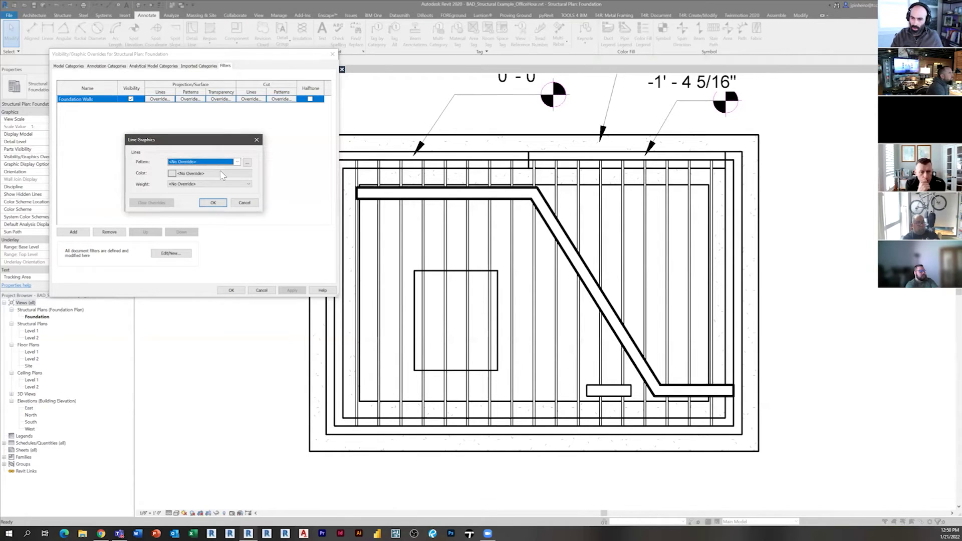
left_click(221, 173)
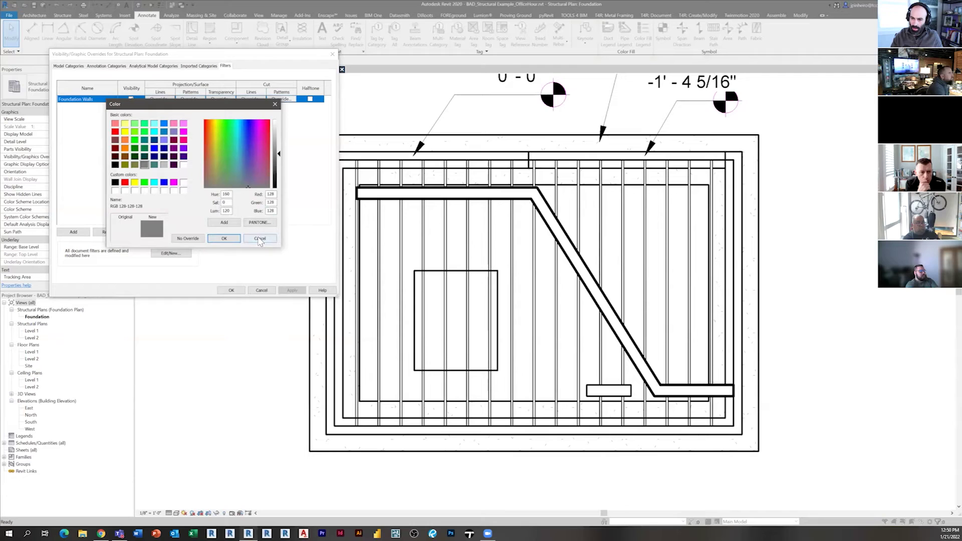
left_click(173, 182)
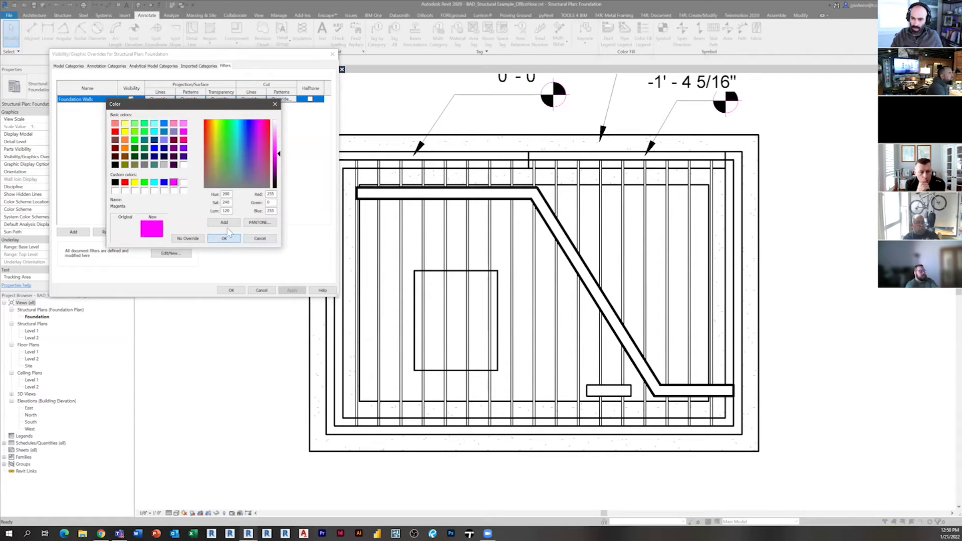
left_click(224, 238)
left_click(211, 184)
left_click(206, 224)
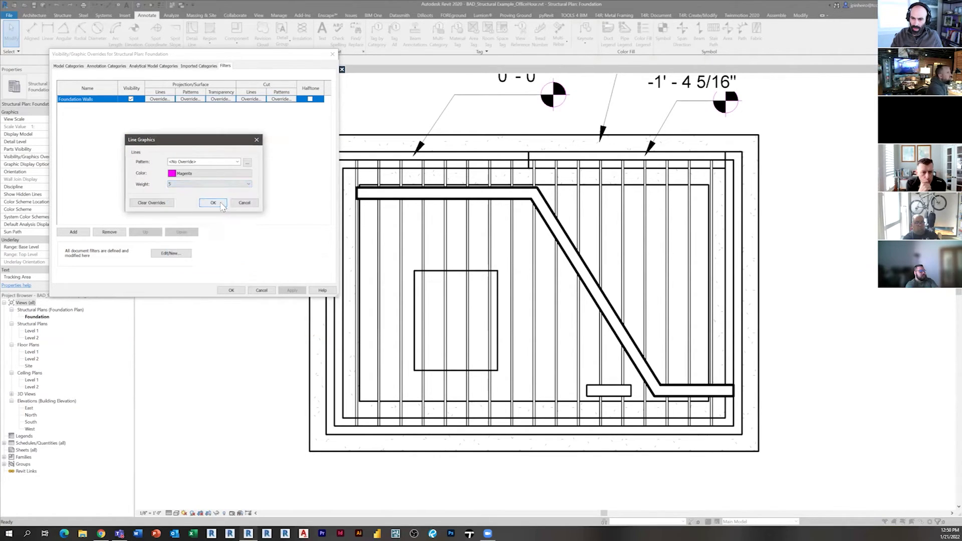
left_click(220, 203)
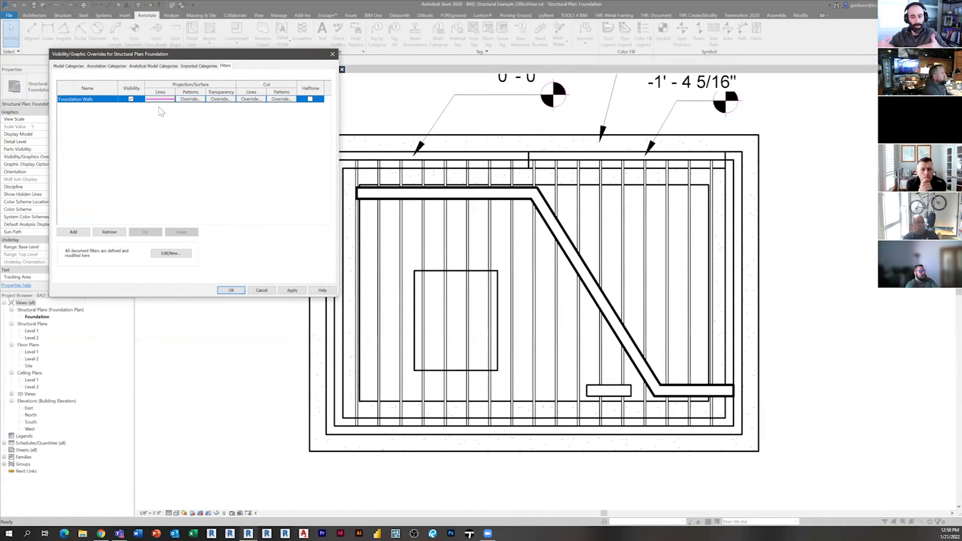
Step: Give the filter a maroon Concrete foreground pattern and apply the overrides
left_click(188, 99)
left_click(193, 152)
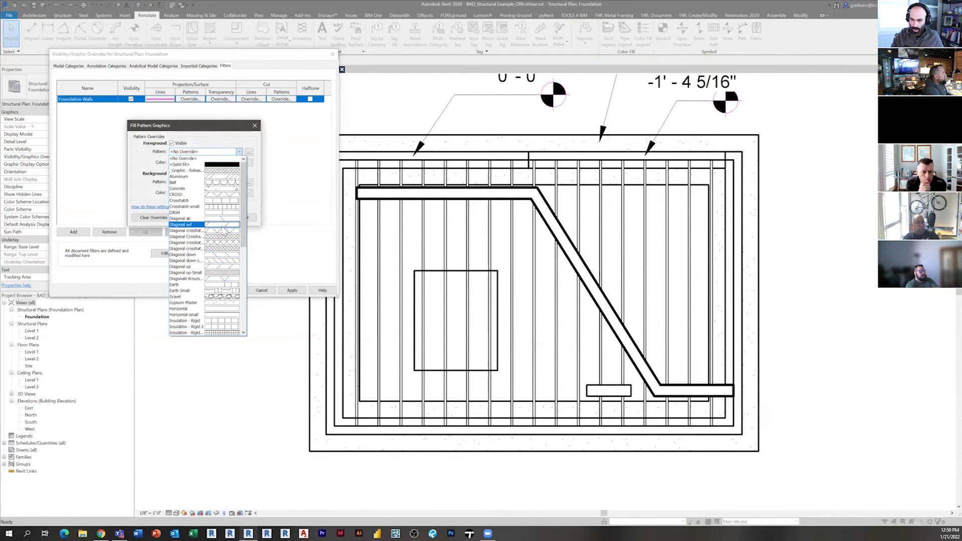
left_click(200, 186)
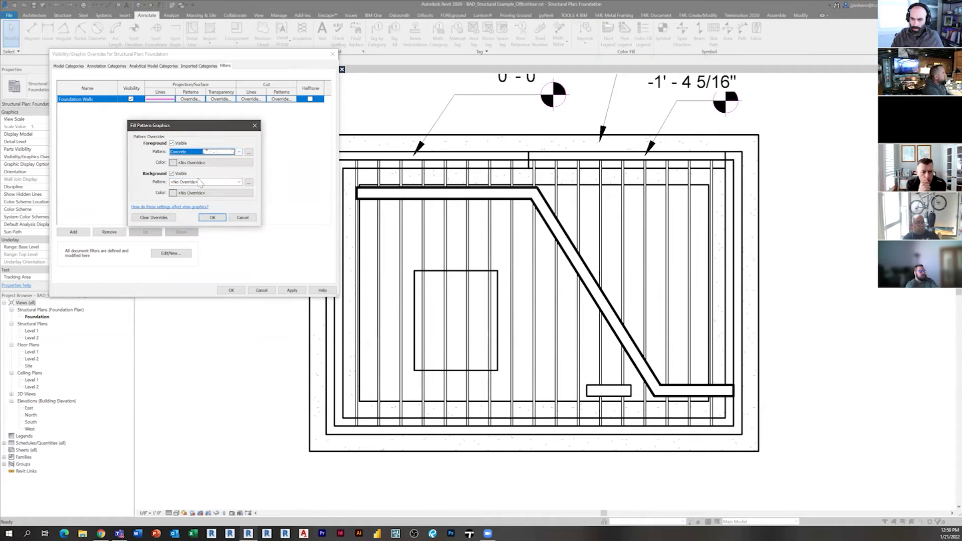
left_click(191, 163)
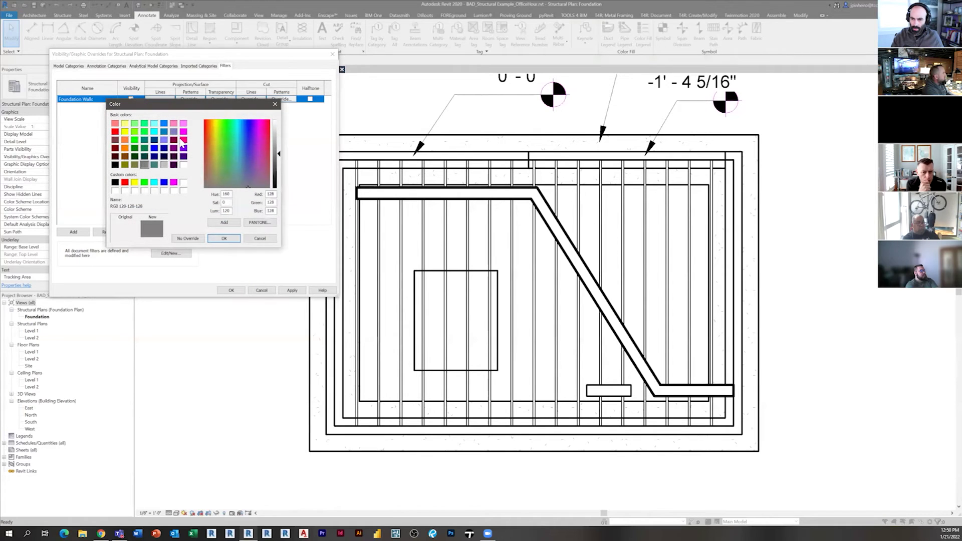
left_click(164, 140)
left_click(224, 239)
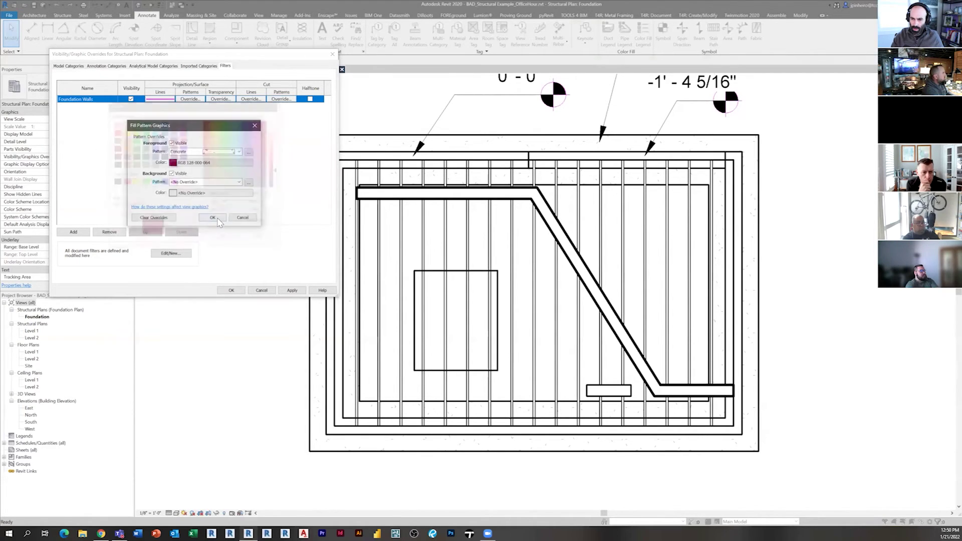
left_click(213, 220)
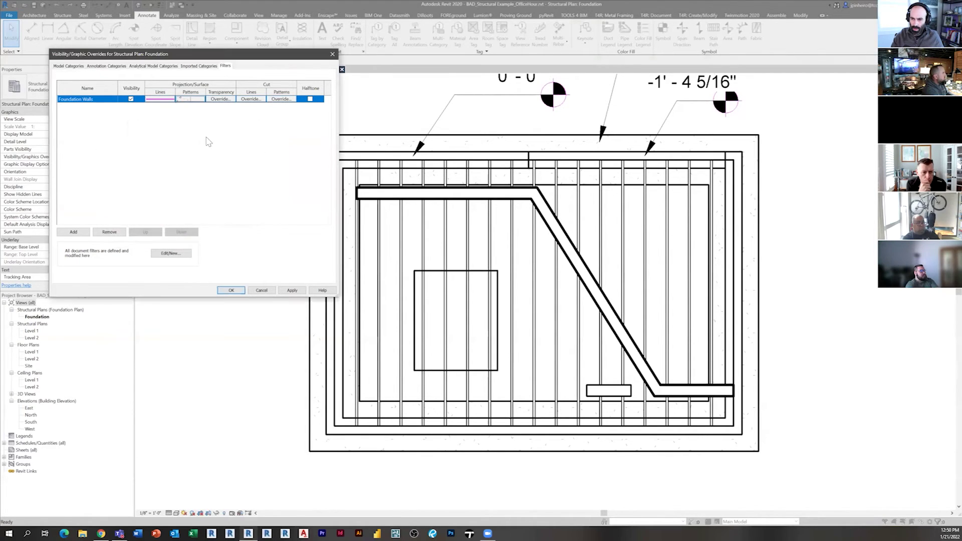
left_click(292, 290)
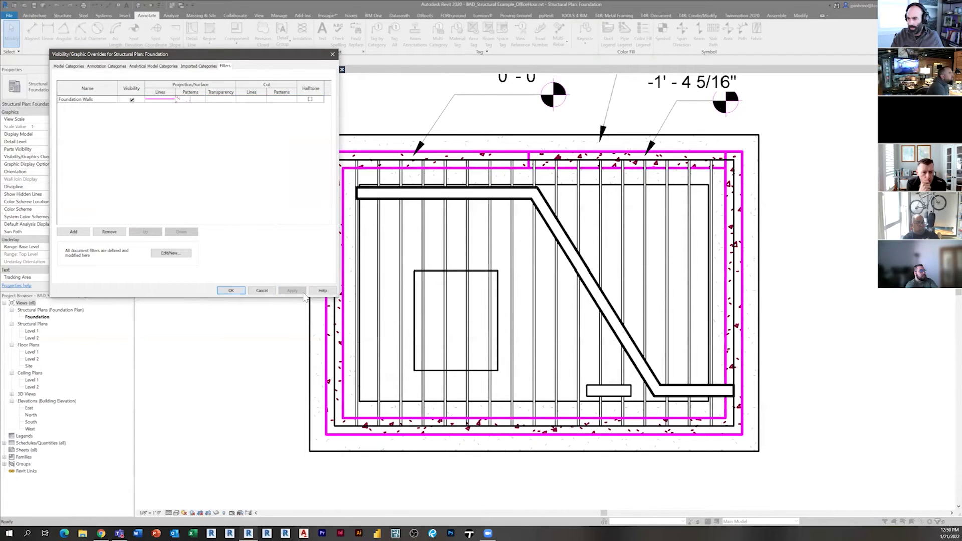
Step: Close the overrides, set the view scale to 1/4" = 1'-0", and Tab-select the wall chain
left_click(232, 290)
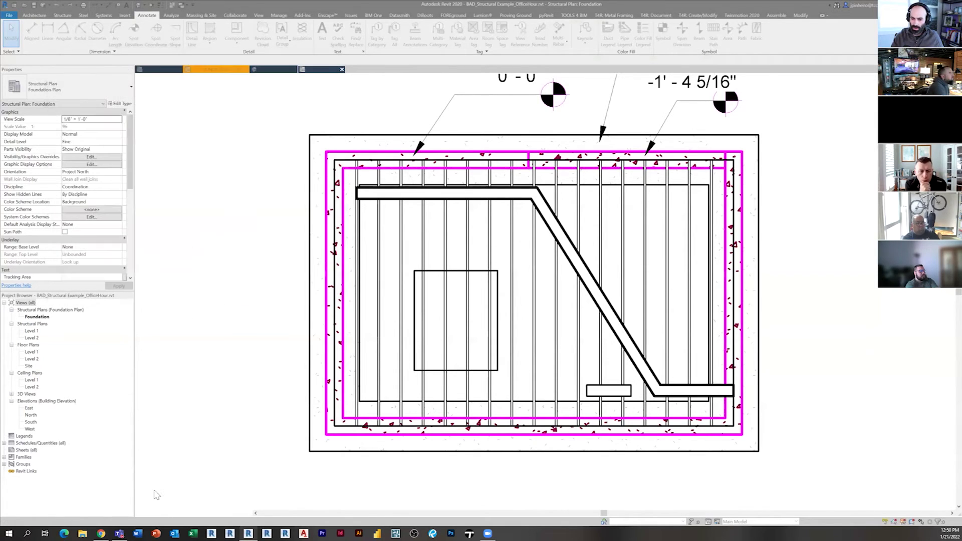
left_click(150, 513)
left_click(162, 358)
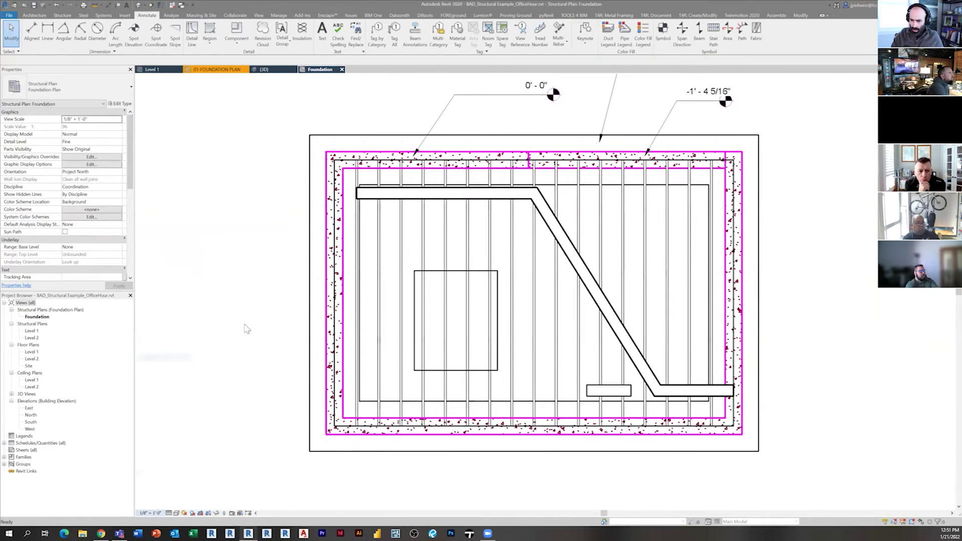
scroll(236, 294, "up", 2)
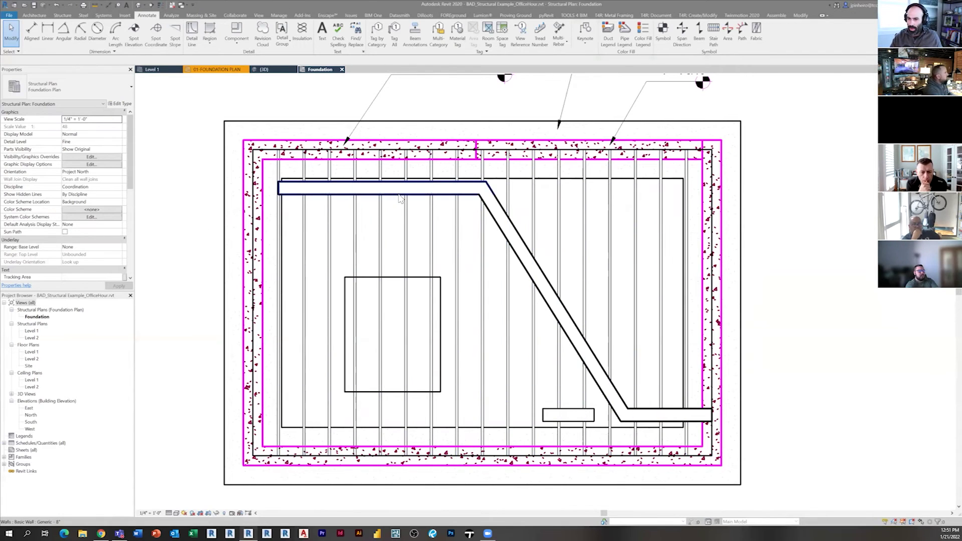
key("Tab")
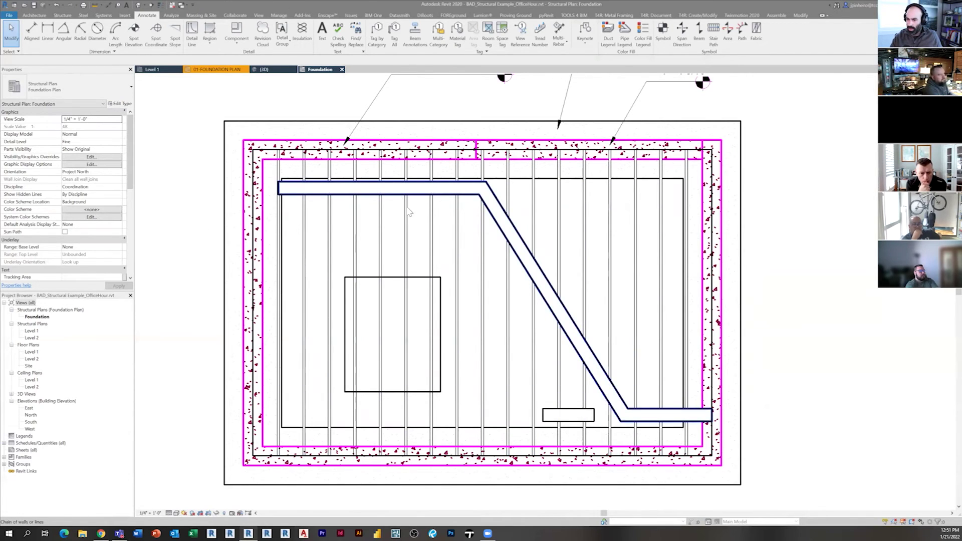
left_click(400, 198)
scroll(451, 285, "down", 3)
Step: Tile the four open views with WT, orbit the 3D view, and activate 01-FOUNDATION PLAN
middle_click_drag(506, 295, 465, 319)
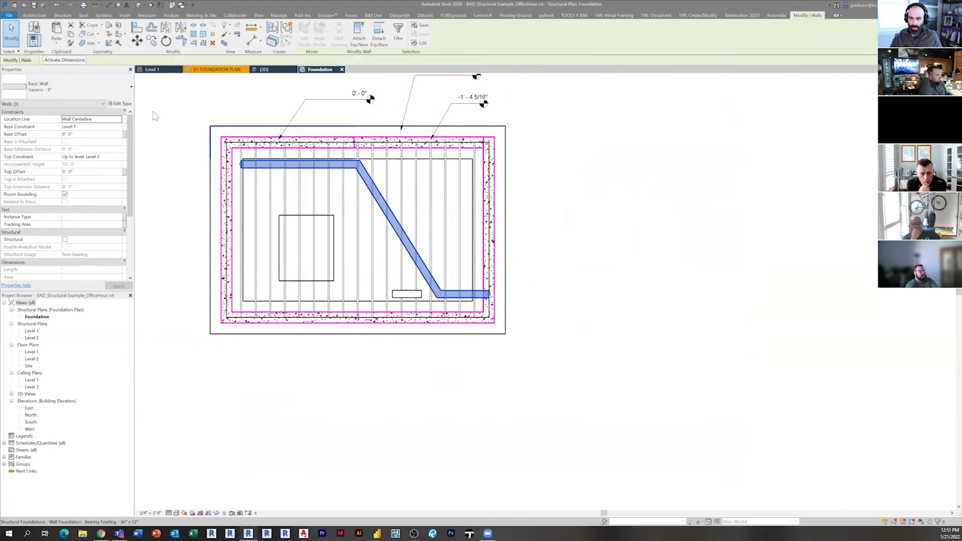
key("w")
key("t")
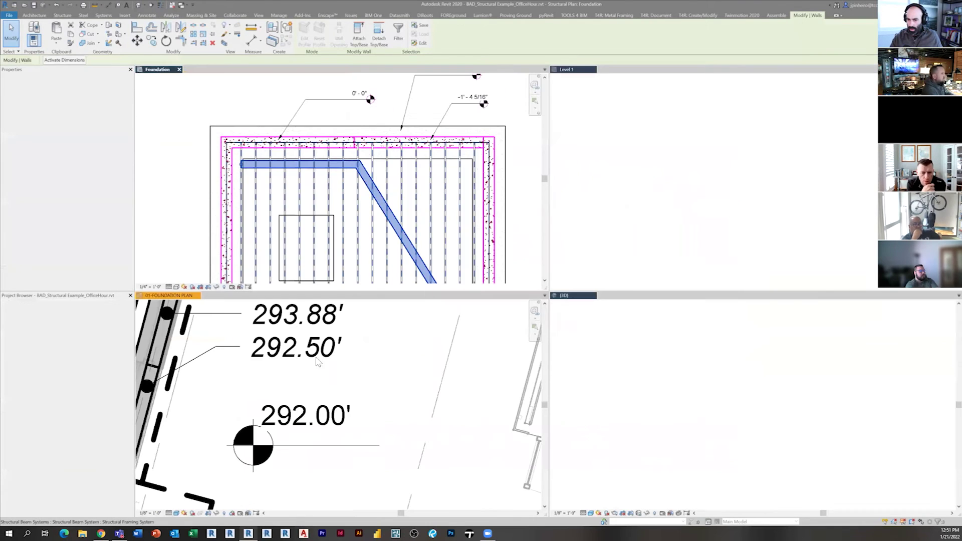
mouse_move(809, 451)
middle_mouse_down("shift")
mouse_move(857, 440)
mouse_move(827, 436)
middle_mouse_up("shift")
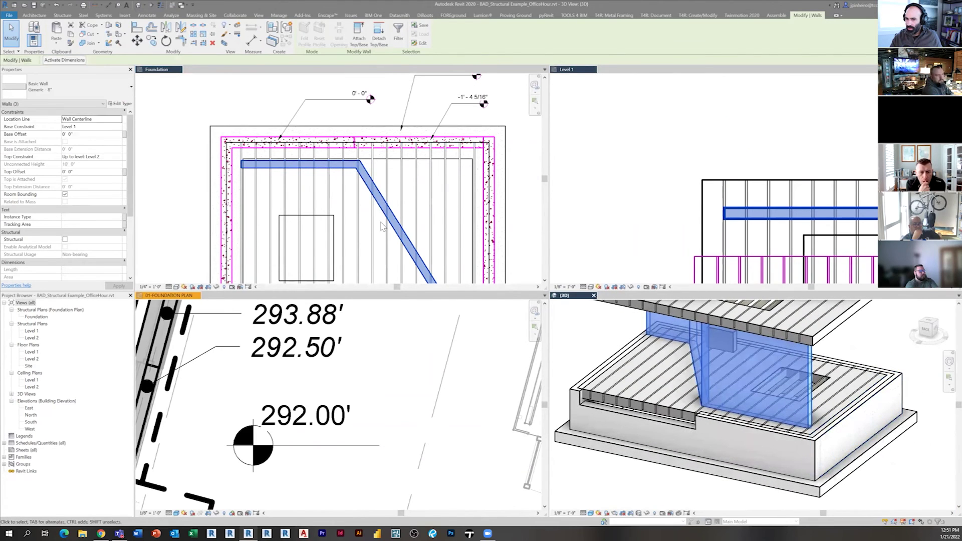
left_click(319, 220)
scroll(319, 219, "up", 3)
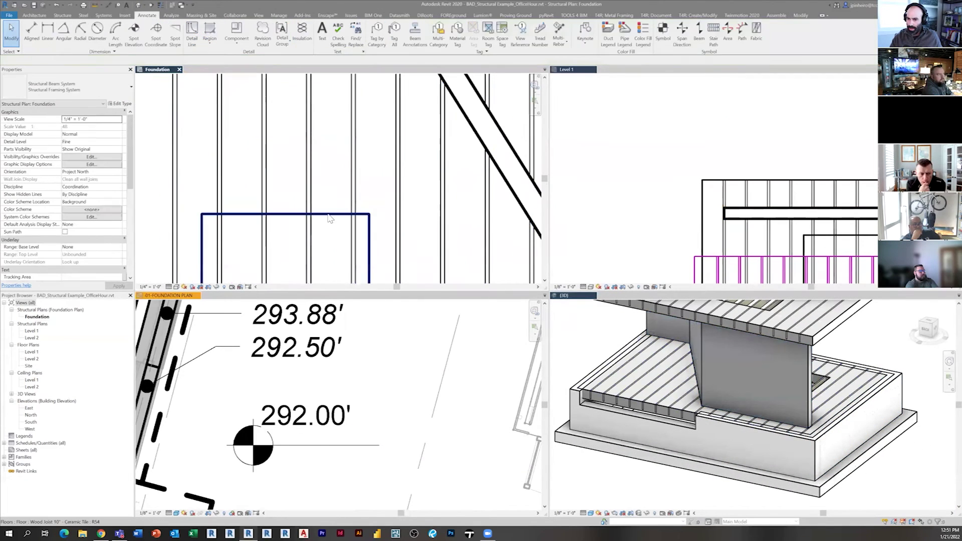
left_click(368, 170)
scroll(381, 195, "up", 2)
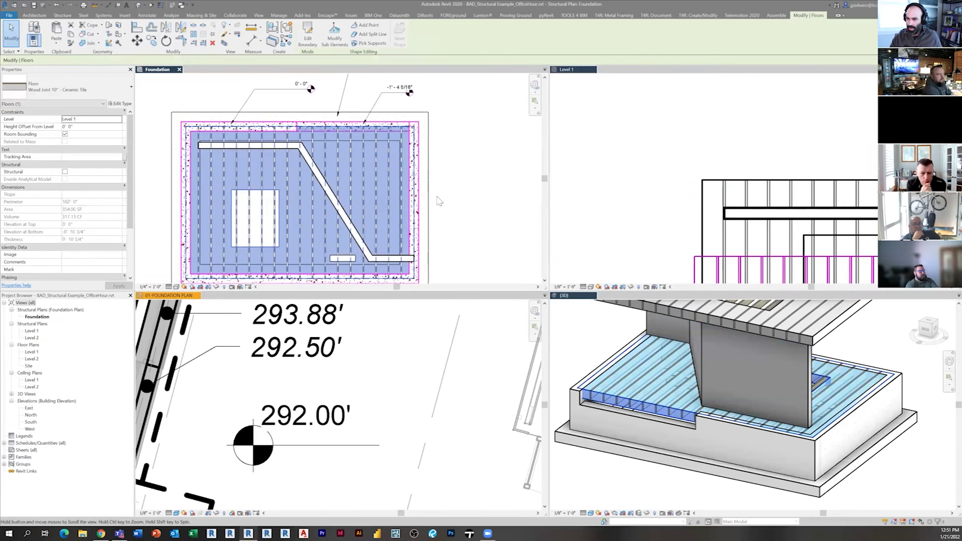
scroll(387, 173, "up", 4)
key("Escape")
scroll(387, 158, "up", 2)
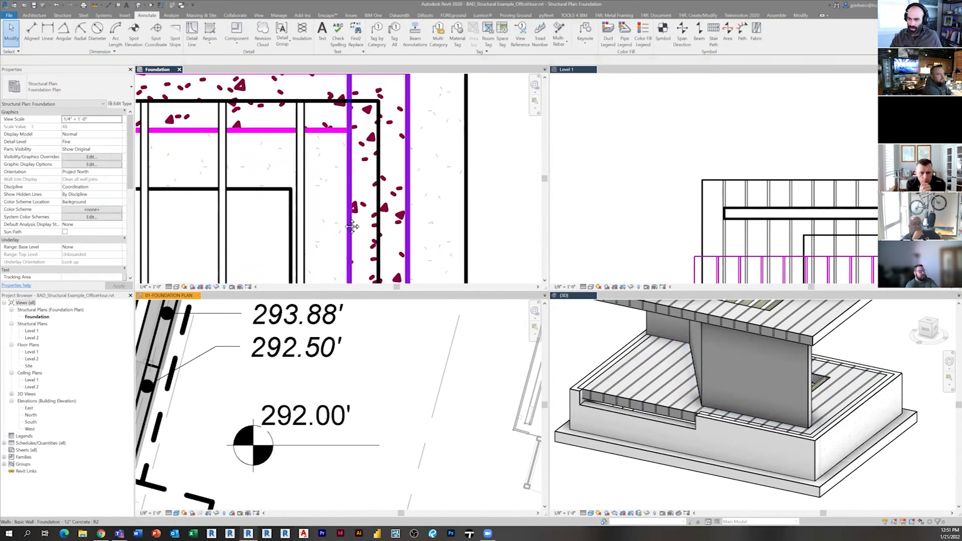
scroll(380, 172, "up", 1)
scroll(378, 175, "down", 2)
left_click(357, 366)
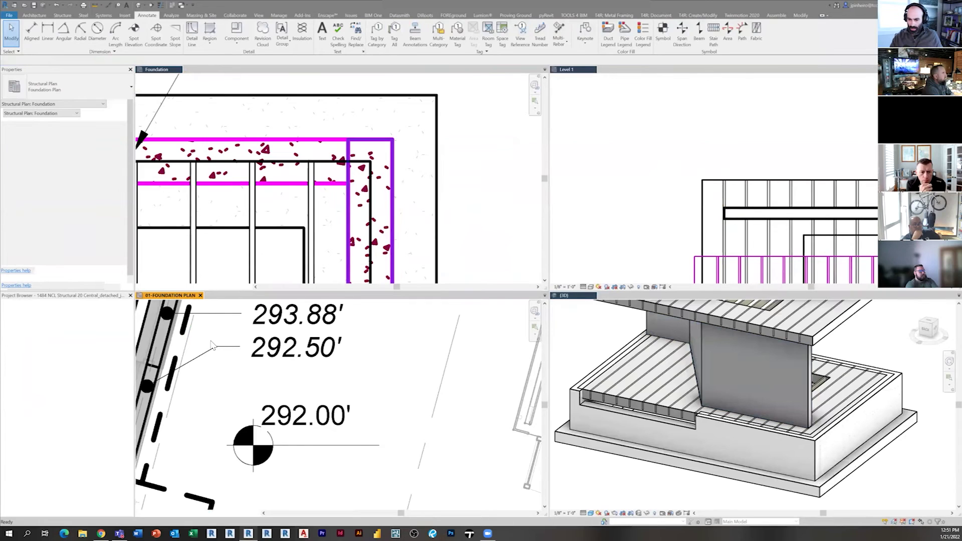
scroll(213, 345, "down", 3)
Step: Show 01-FOUNDATION PLAN alone and pan across its 14" wall extents and the corner near P24
key("t")
key("w")
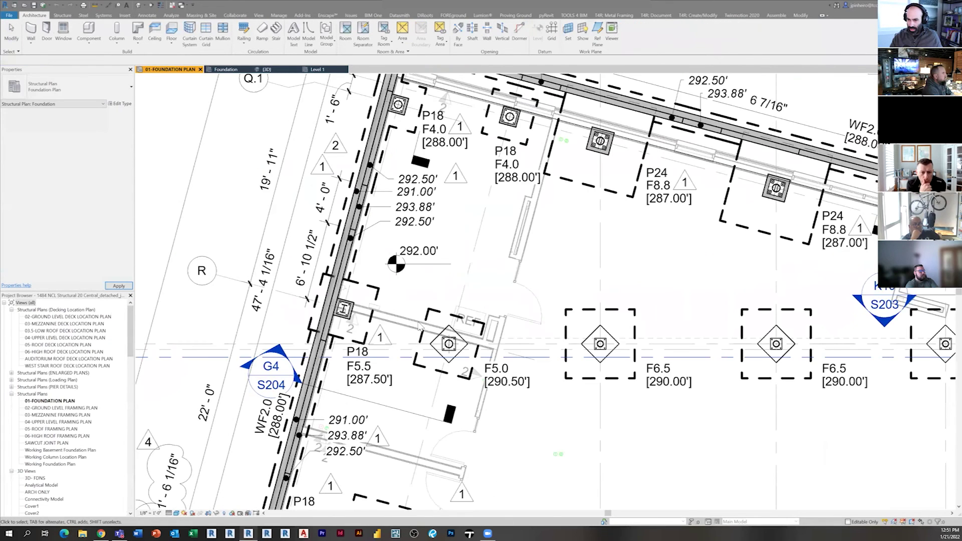
scroll(420, 326, "down", 3)
scroll(414, 309, "up", 2)
scroll(409, 297, "up", 2)
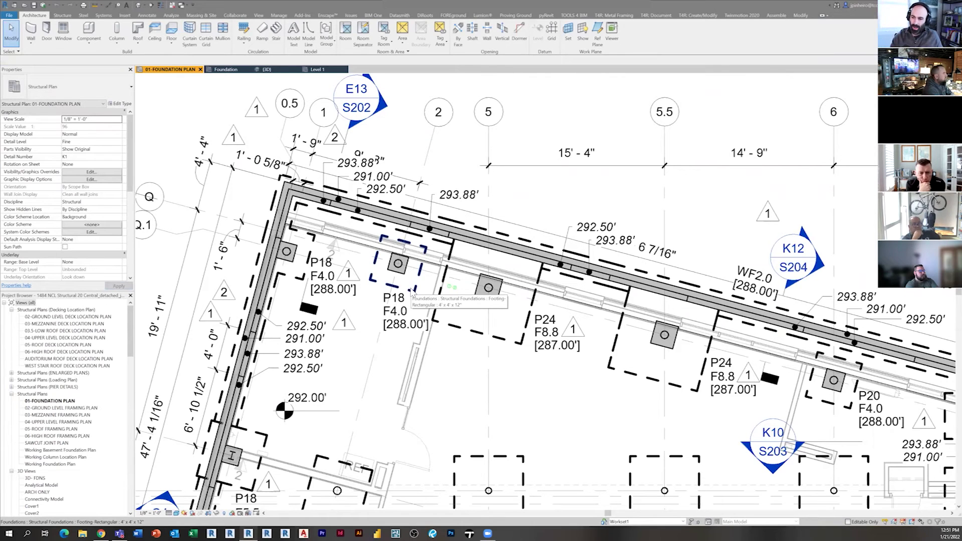
scroll(485, 149, "up", 2)
scroll(485, 149, "up", 2)
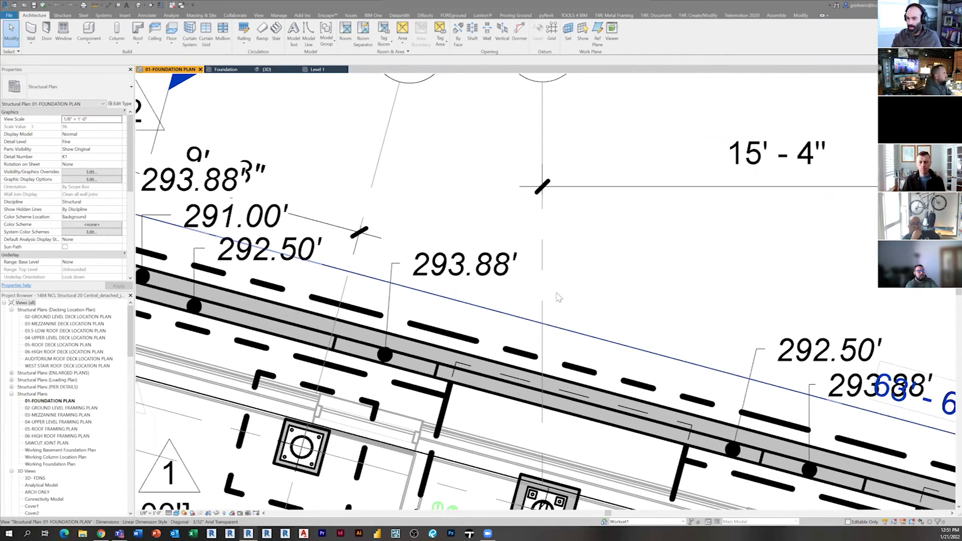
scroll(558, 298, "down", 5)
scroll(570, 338, "up", 1)
scroll(594, 349, "up", 1)
scroll(612, 362, "up", 2)
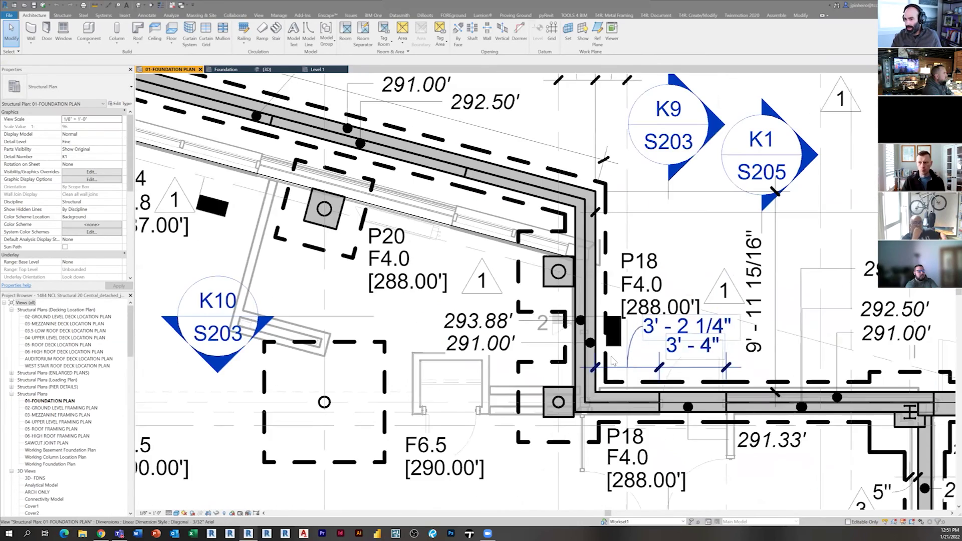
middle_click_drag(611, 361, 462, 310)
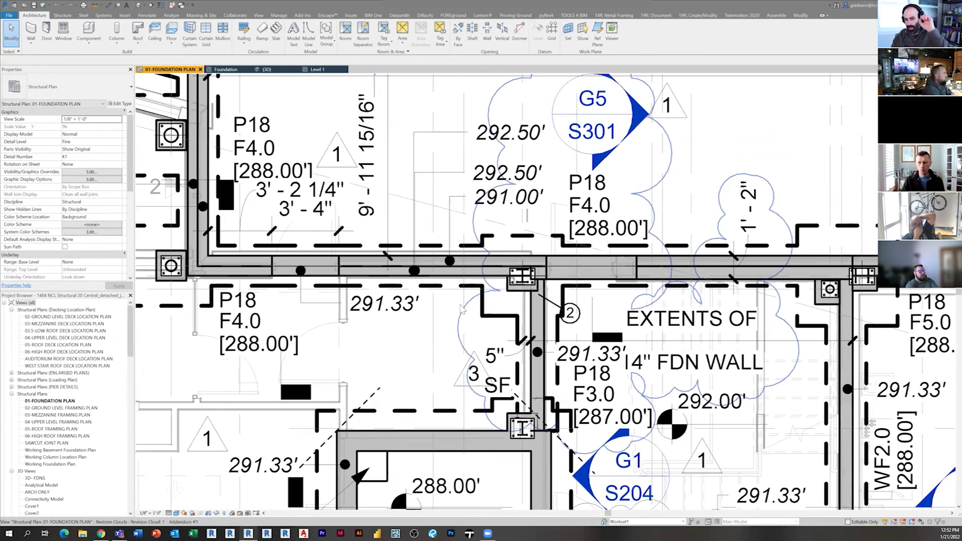
scroll(462, 311, "down", 1)
scroll(462, 311, "down", 2)
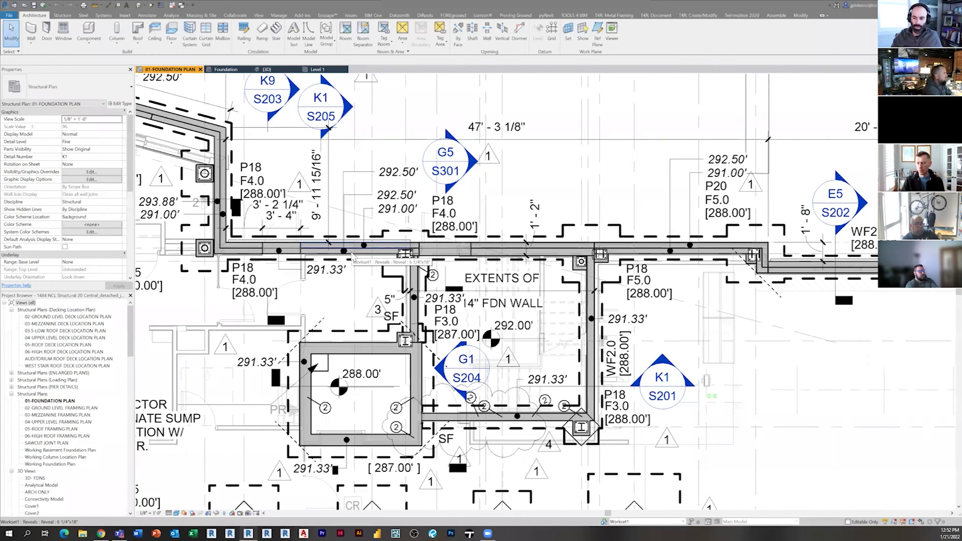
middle_click_drag(472, 361, 398, 284)
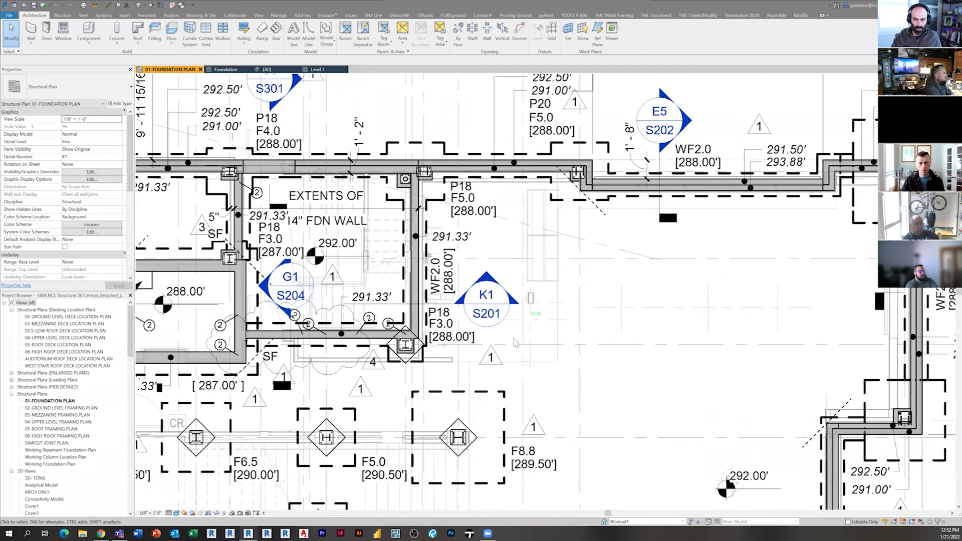
scroll(605, 374, "down", 1)
middle_click_drag(605, 375, 472, 252)
scroll(472, 253, "up", 3)
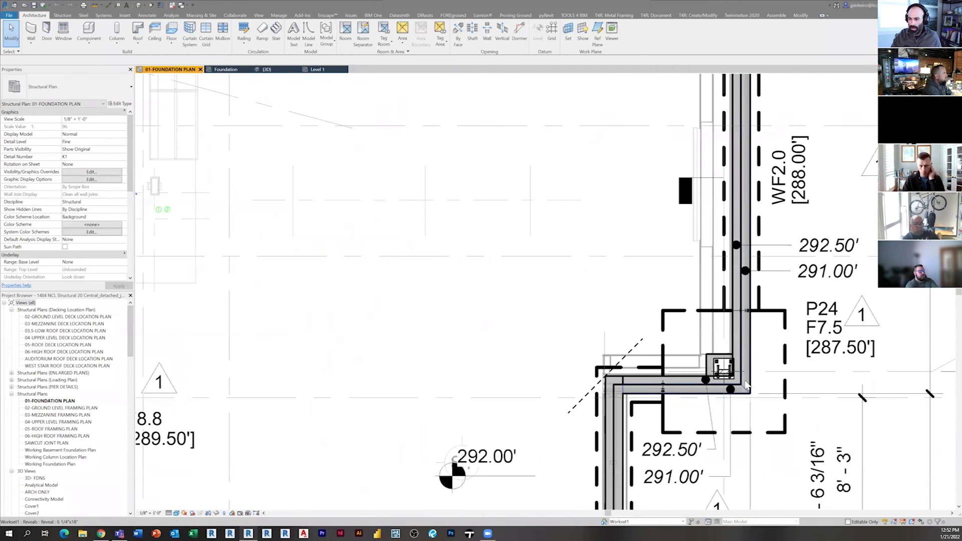
Step: Return to the example Foundation plan view
left_click(218, 69)
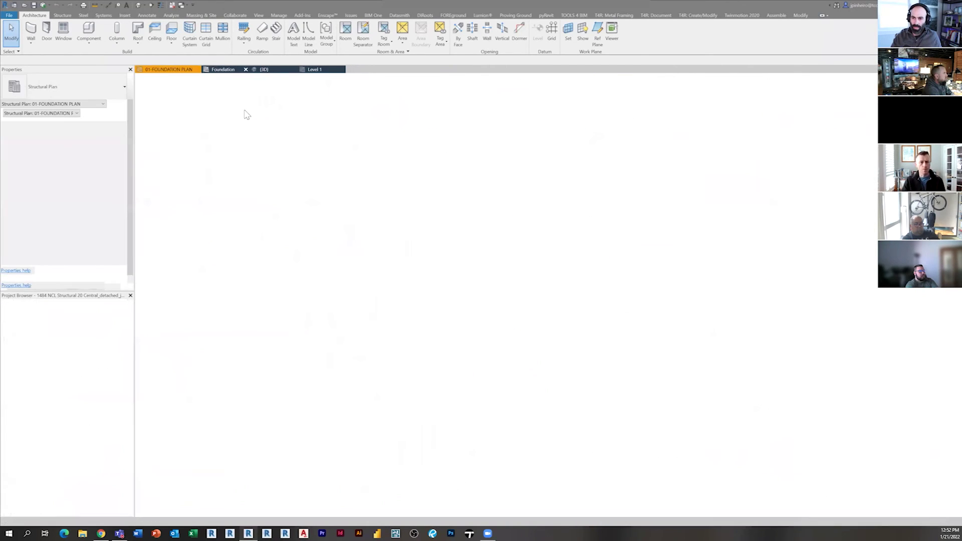